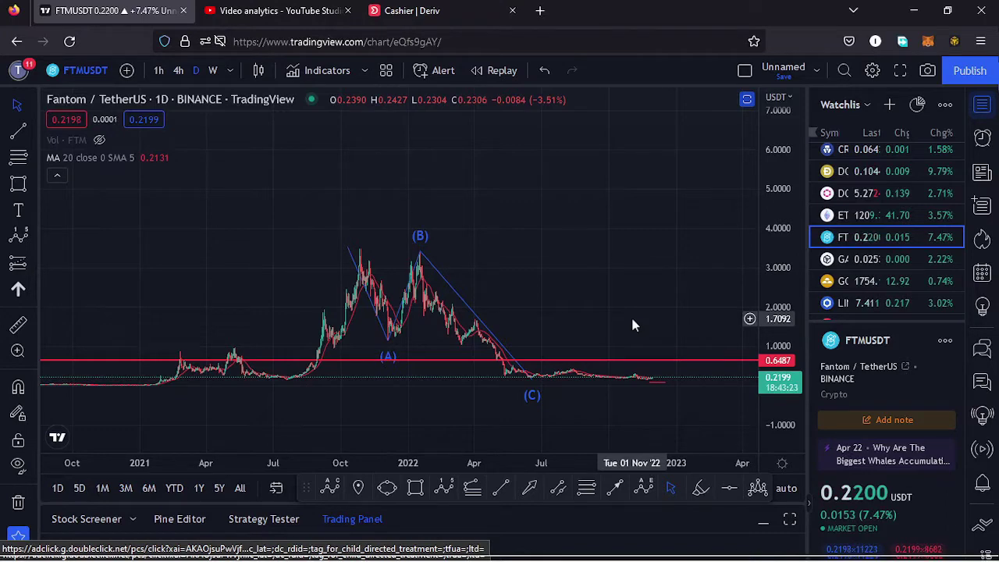
- Collapse the watchlist so the daily FTMUSDT chart with its ABC correction fills the window
{"action": "left_click", "coordinate": [977, 107]}
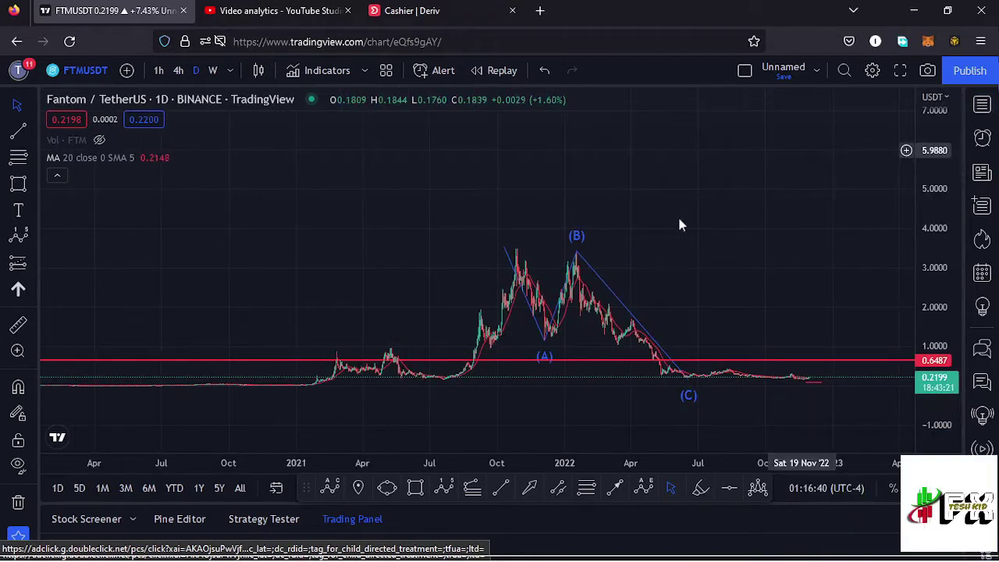
{"action": "left_click_drag", "start_coordinate": [619, 264], "coordinate": [663, 251]}
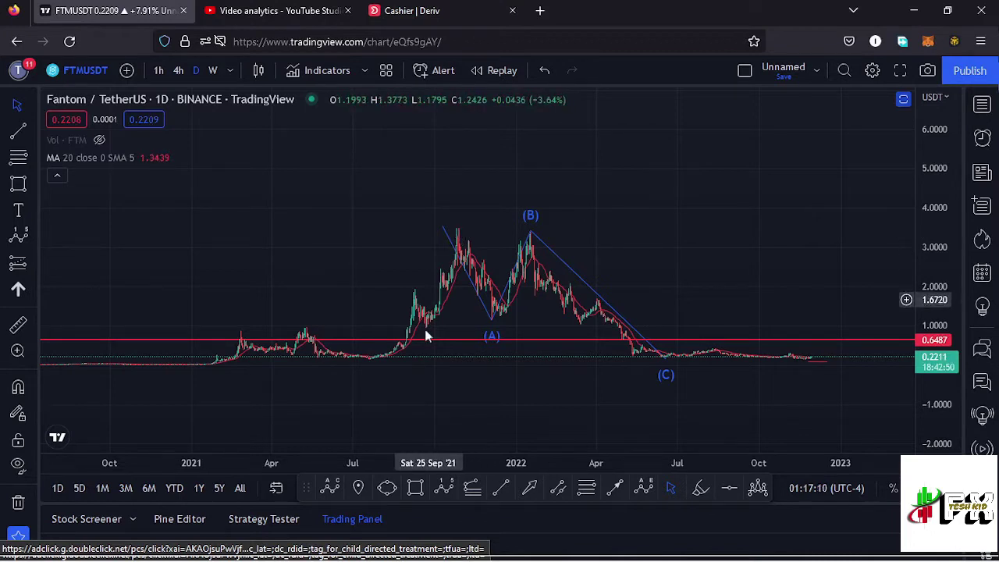
- Draw a yellow (0)–(5) impulse: early-2021 low, 2021 peak, mid-2022 low, then (3) near 5.58, (4) near 4.09, (5) above 6
{"action": "left_click", "coordinate": [211, 362]}
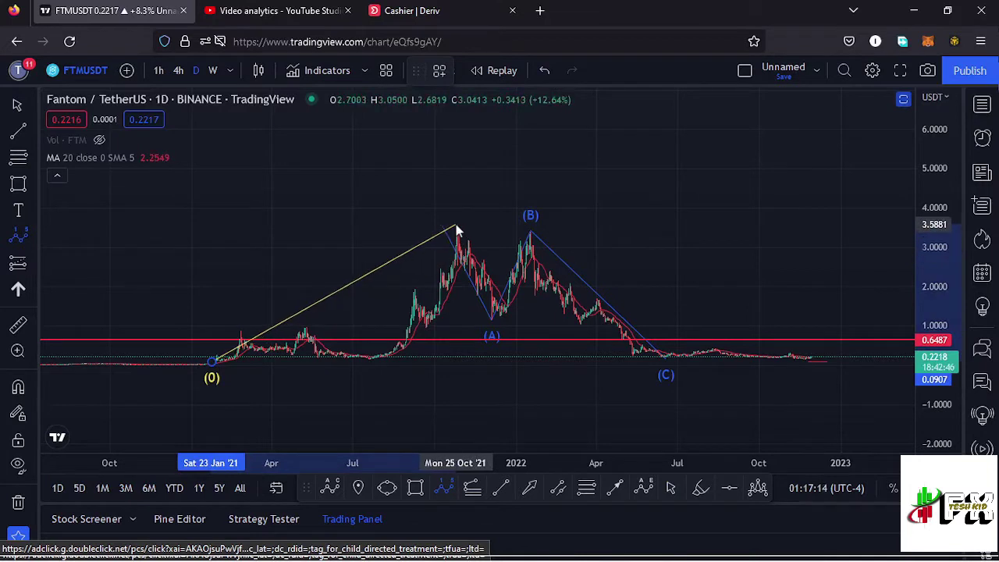
{"action": "left_click", "coordinate": [456, 227]}
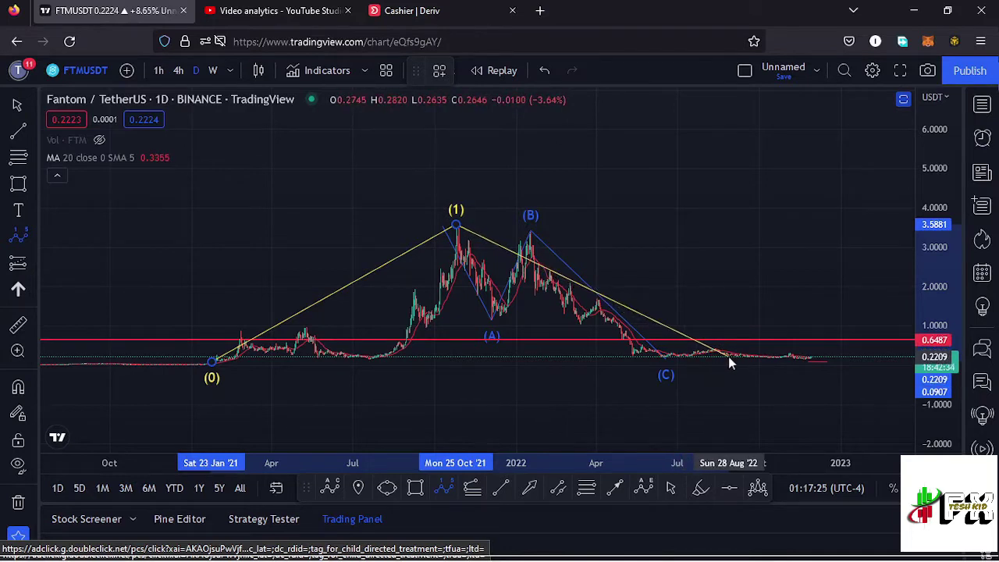
{"action": "left_click", "coordinate": [670, 359]}
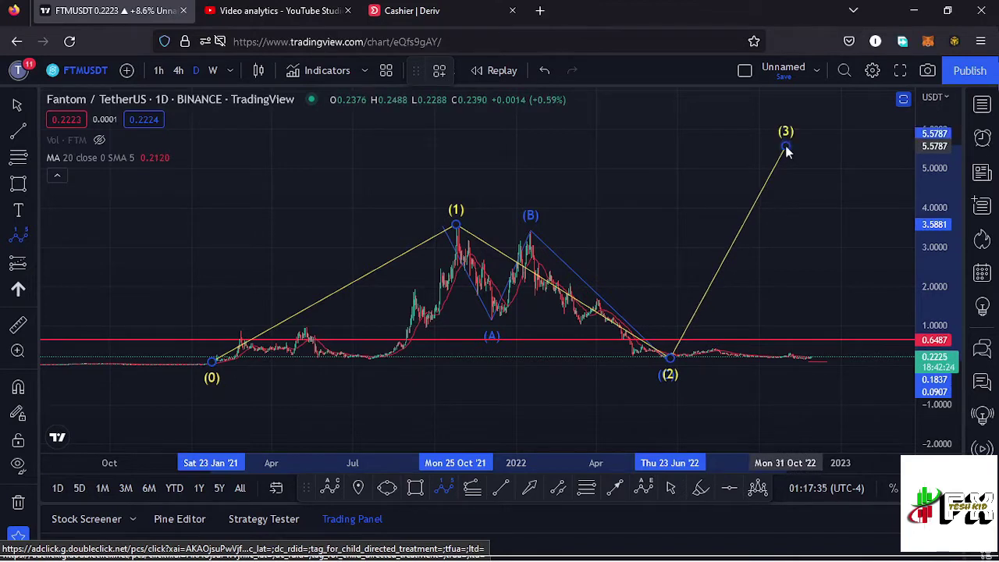
{"action": "left_click", "coordinate": [786, 148]}
{"action": "left_click", "coordinate": [826, 205]}
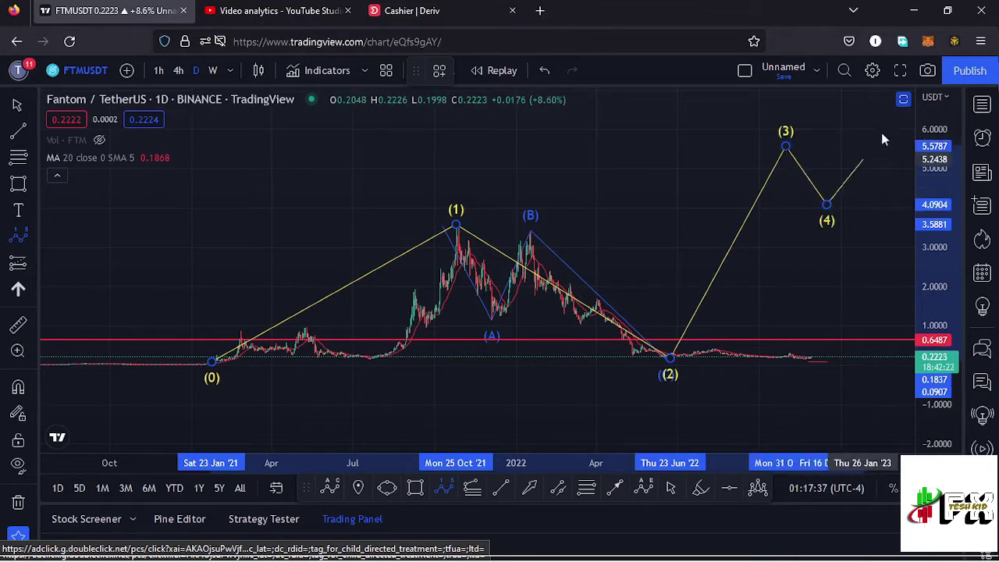
{"action": "left_click", "coordinate": [896, 110]}
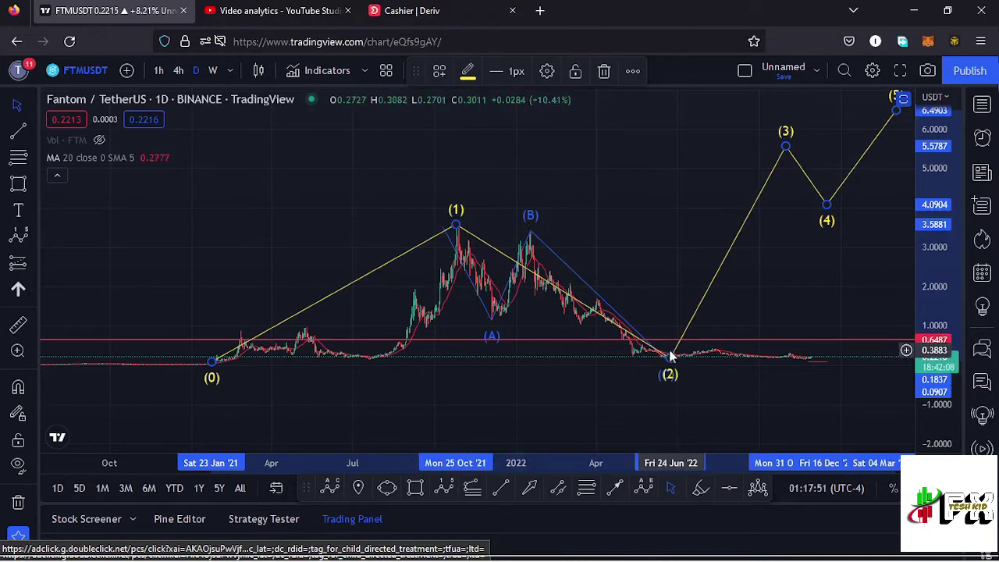
{"action": "left_click_drag", "start_coordinate": [542, 311], "coordinate": [497, 306]}
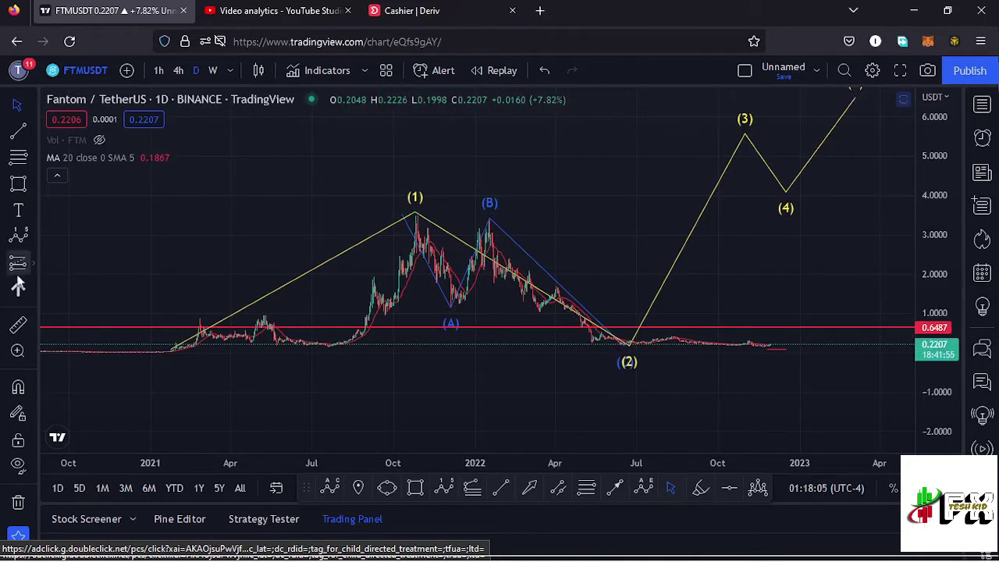
{"action": "left_click", "coordinate": [18, 326]}
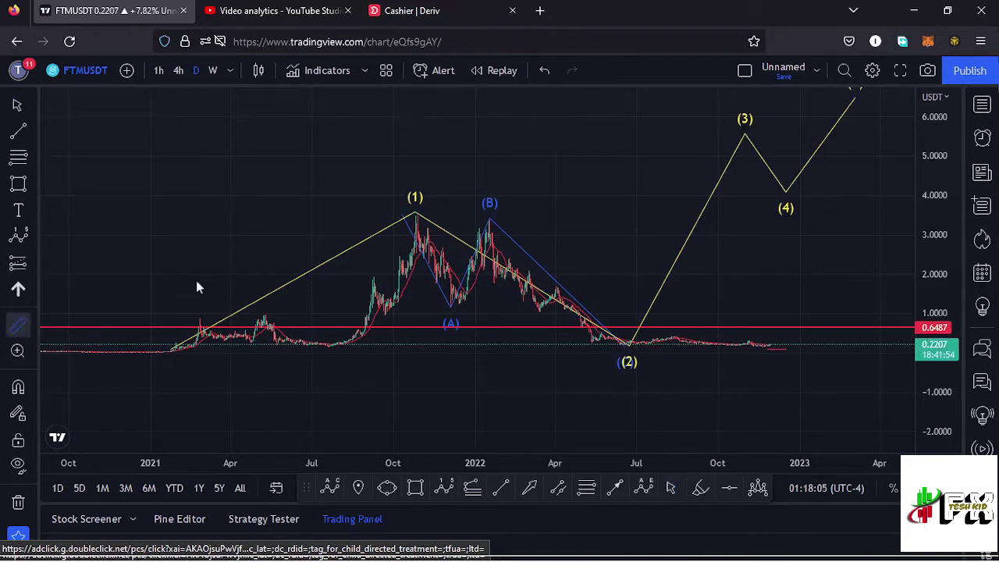
{"action": "left_click", "coordinate": [418, 221]}
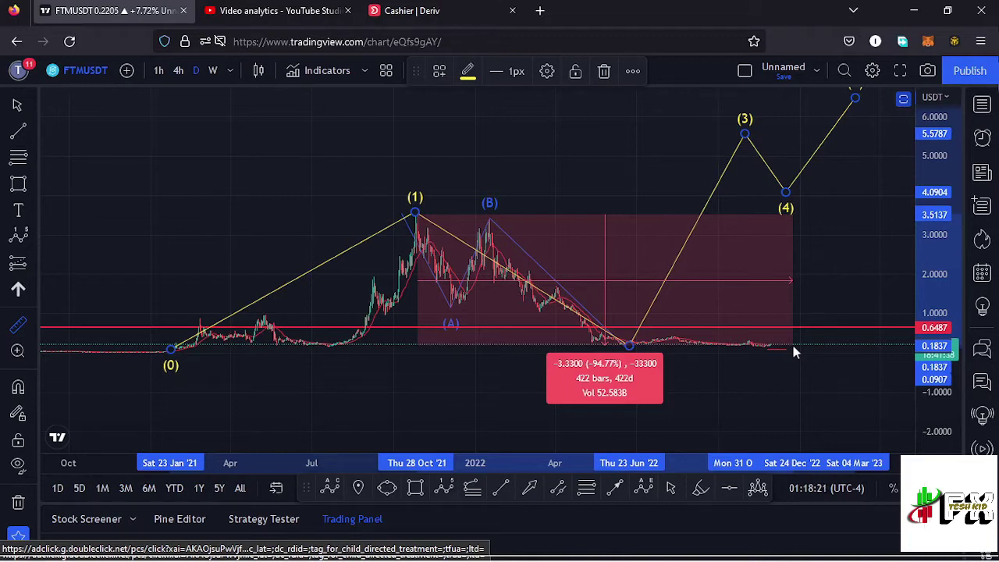
{"action": "left_click", "coordinate": [702, 339]}
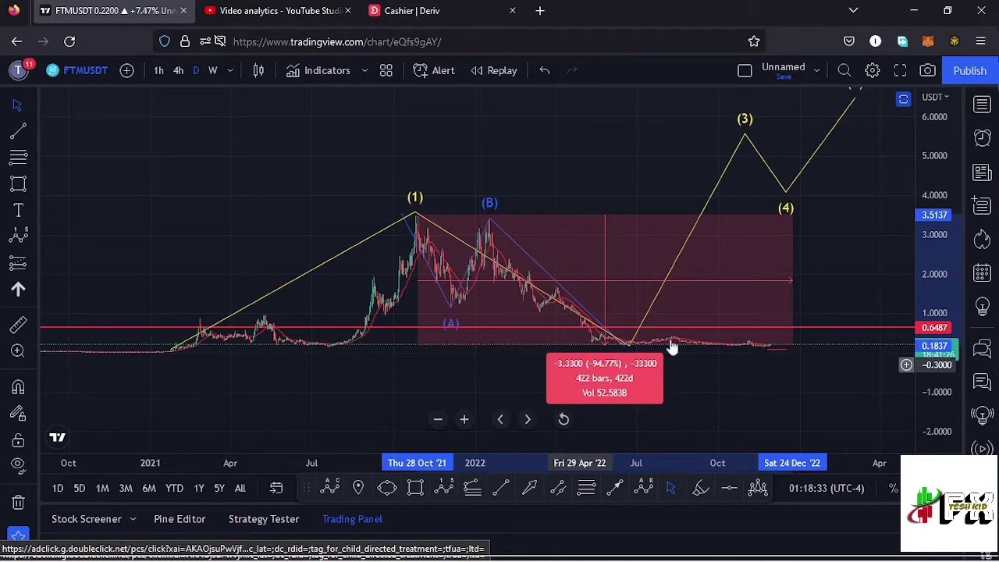
{"action": "left_click", "coordinate": [837, 278]}
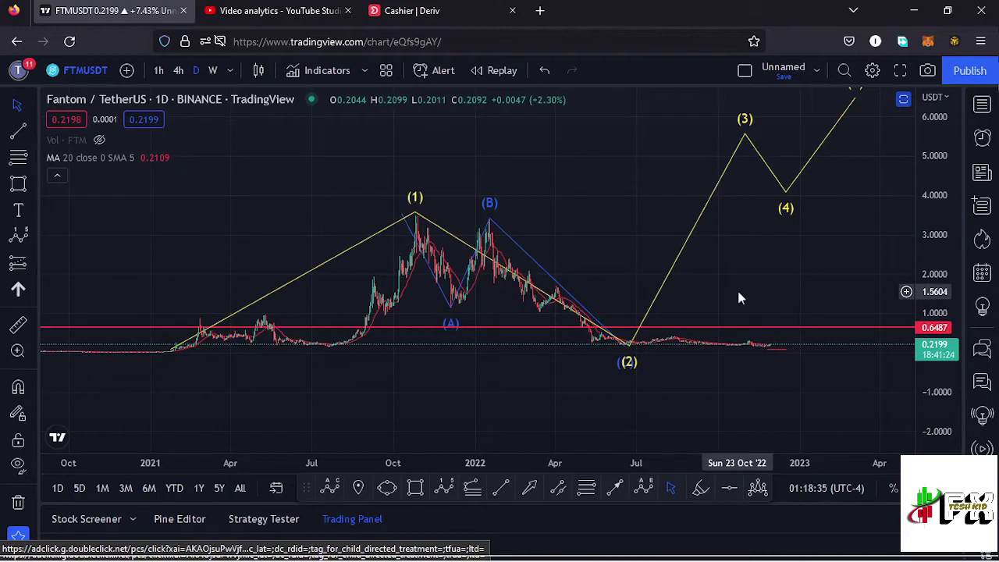
- Draw a Trend-Based Fib Extension from the late-2020 low to the (1) peak, third point near 0.1651
{"action": "left_click_drag", "start_coordinate": [783, 265], "coordinate": [736, 277]}
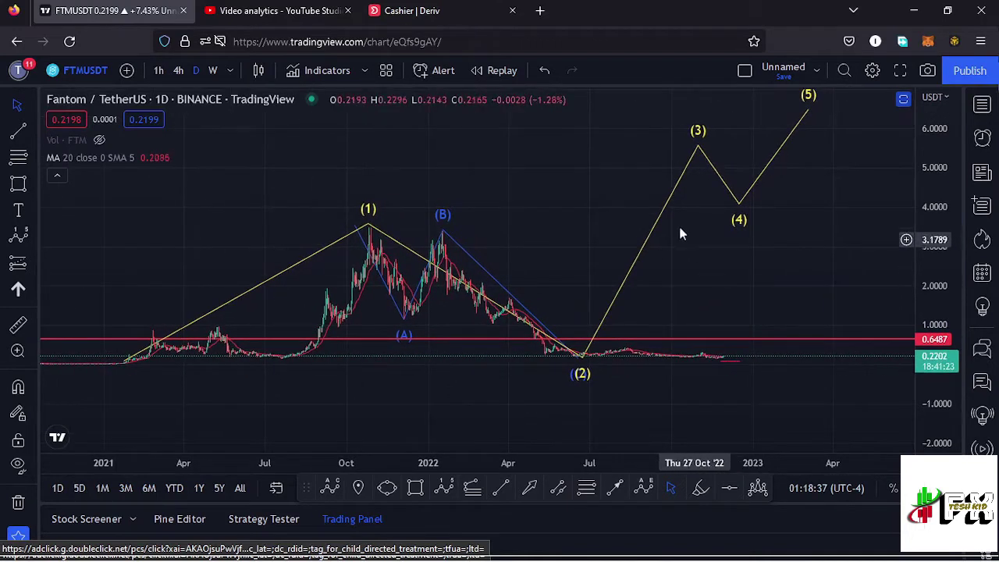
{"action": "left_click", "coordinate": [698, 150]}
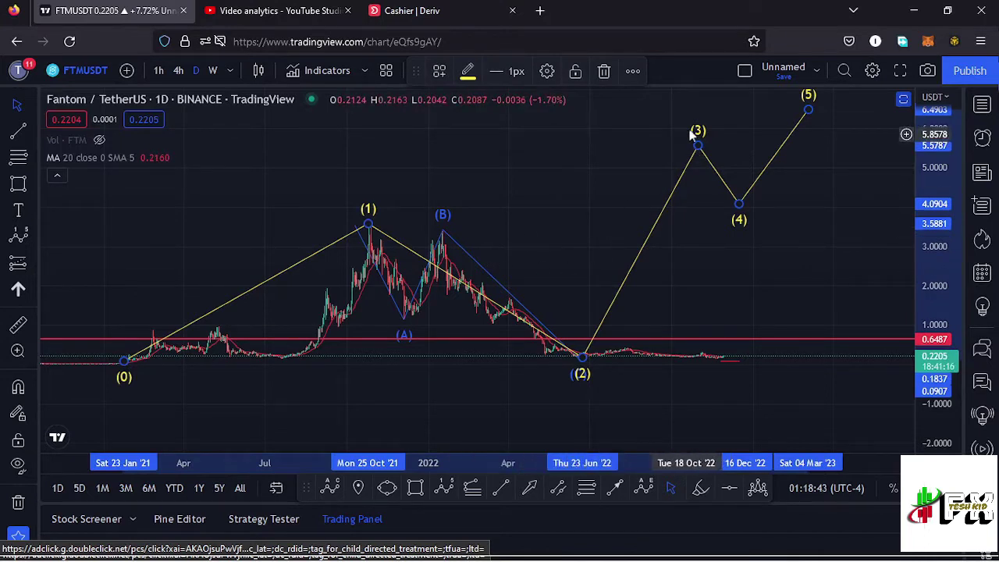
{"action": "scroll", "coordinate": [546, 246], "scroll_direction": "down", "scroll_amount": 2}
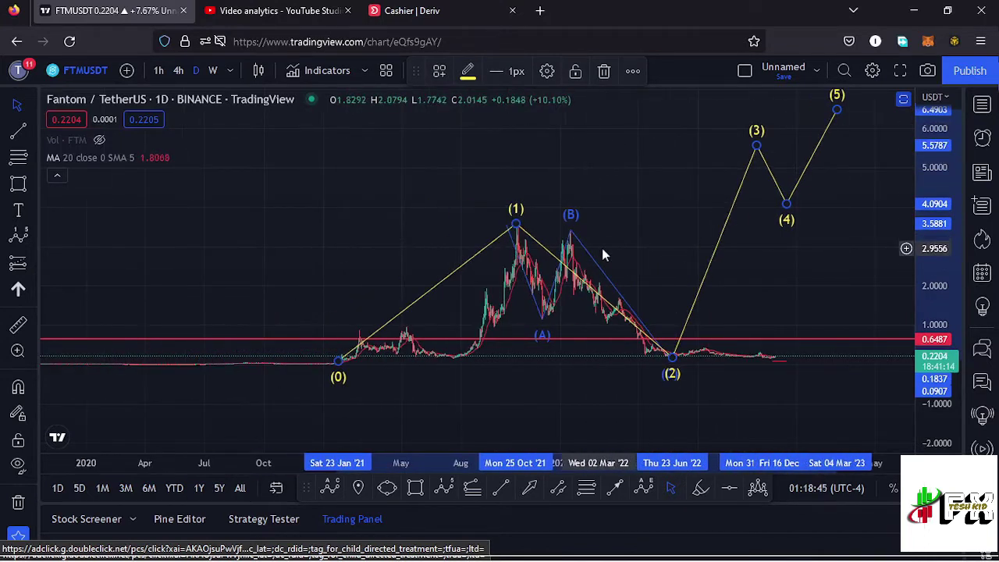
{"action": "left_click", "coordinate": [473, 489]}
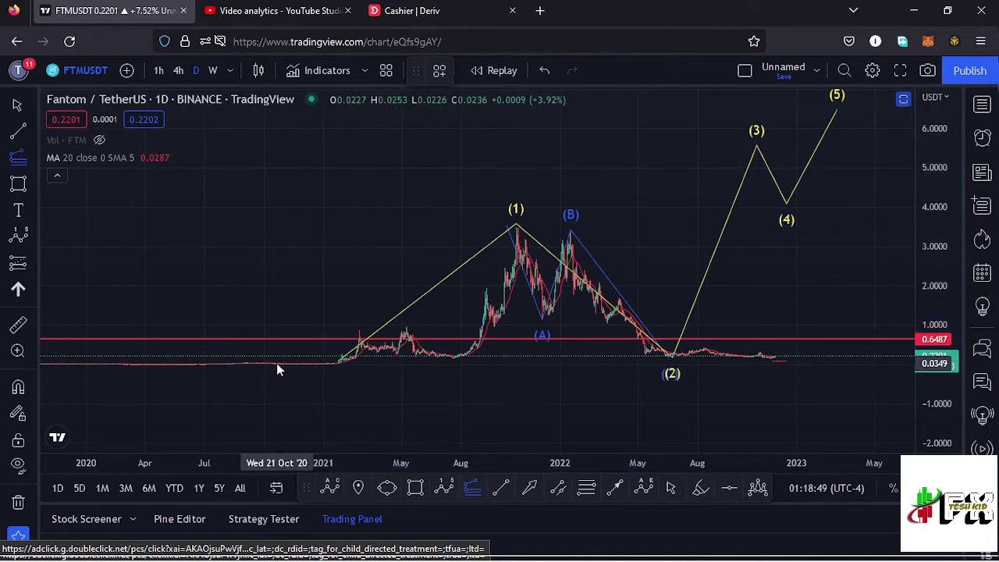
{"action": "left_click", "coordinate": [277, 363]}
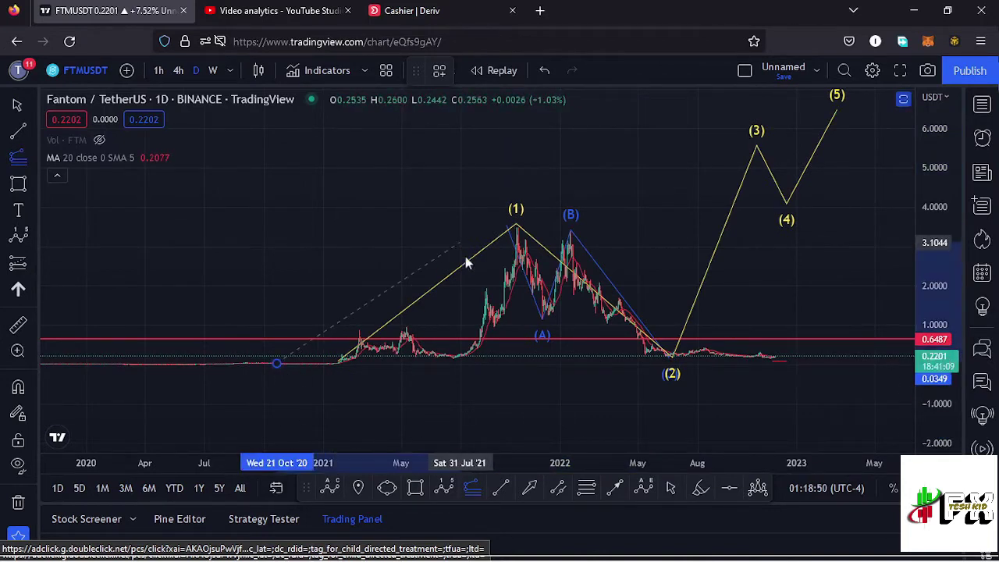
{"action": "left_click", "coordinate": [518, 228]}
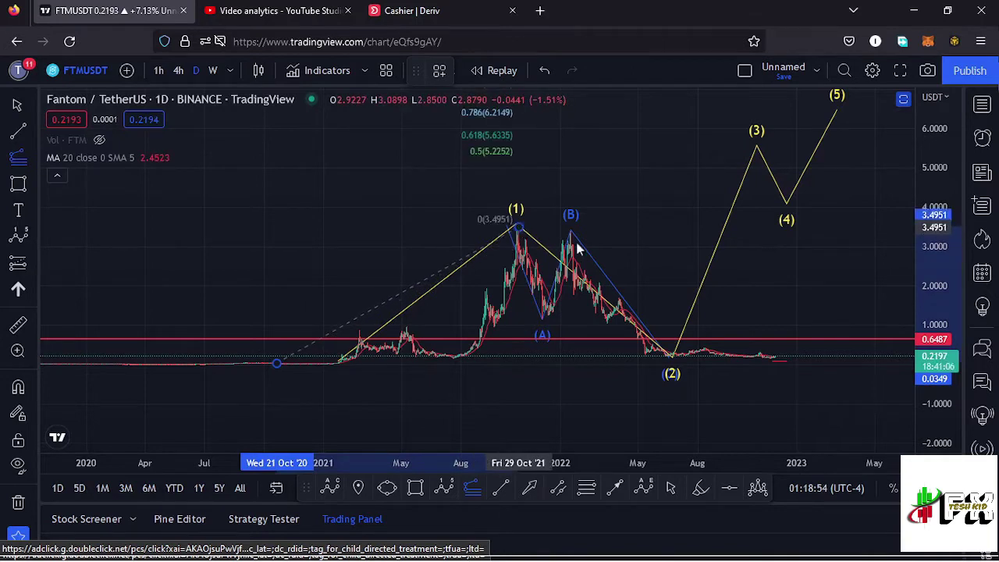
{"action": "left_click", "coordinate": [844, 357]}
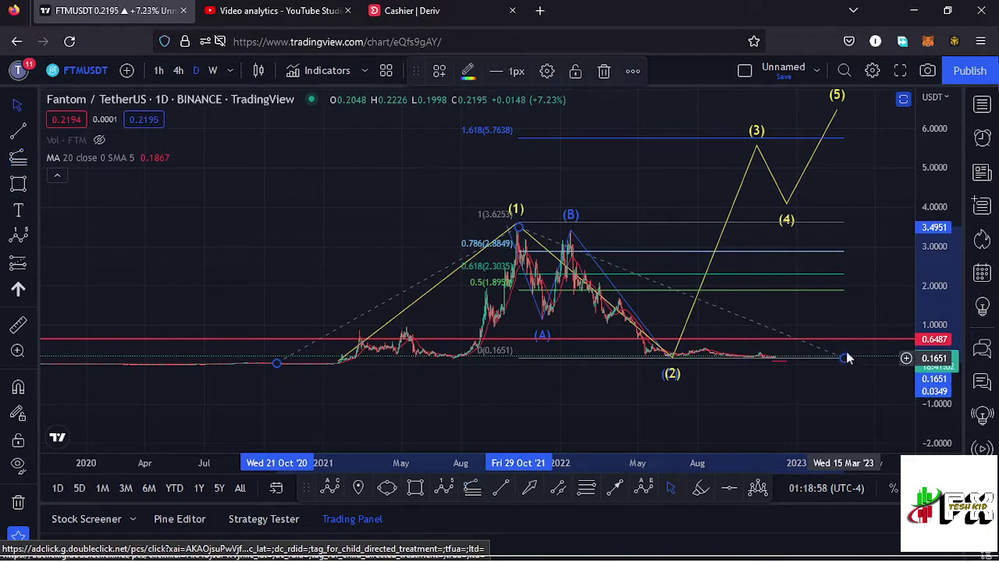
- Raise wave point (3) to the 1.618 extension level (5.7638), then delete the Fibonacci
{"action": "left_click_drag", "start_coordinate": [831, 183], "coordinate": [741, 202]}
{"action": "left_click_drag", "start_coordinate": [666, 167], "coordinate": [665, 157]}
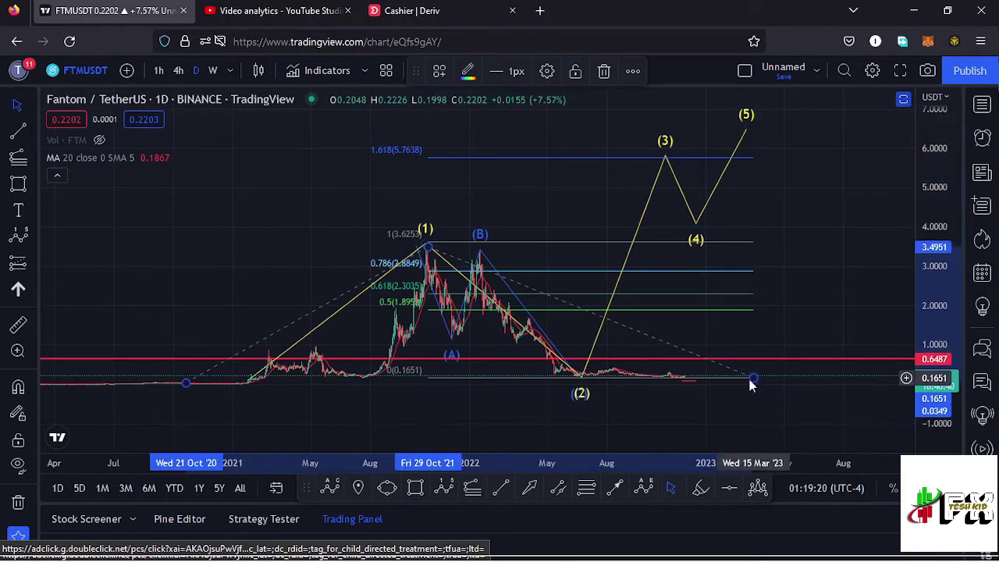
{"action": "key", "text": "Delete"}
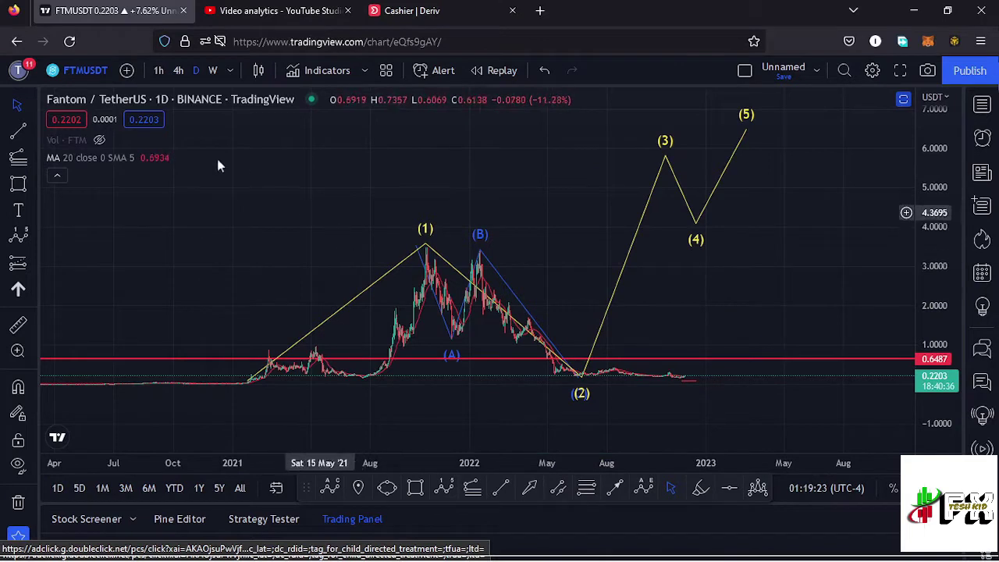
- Switch FTMUSDT to the 1-hour timeframe and pan to the descending channel
{"action": "left_click", "coordinate": [160, 71]}
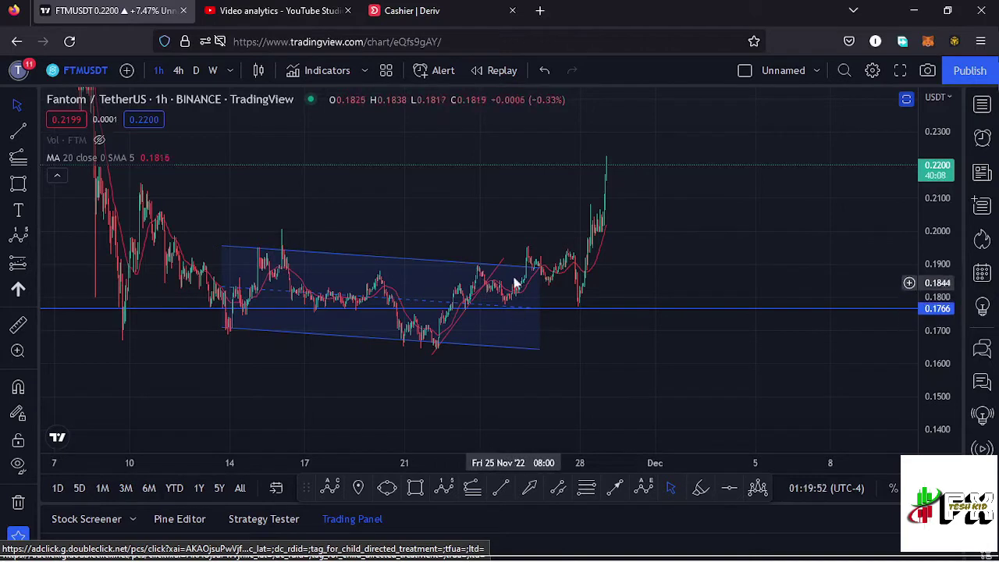
{"action": "left_click_drag", "start_coordinate": [513, 267], "coordinate": [461, 294]}
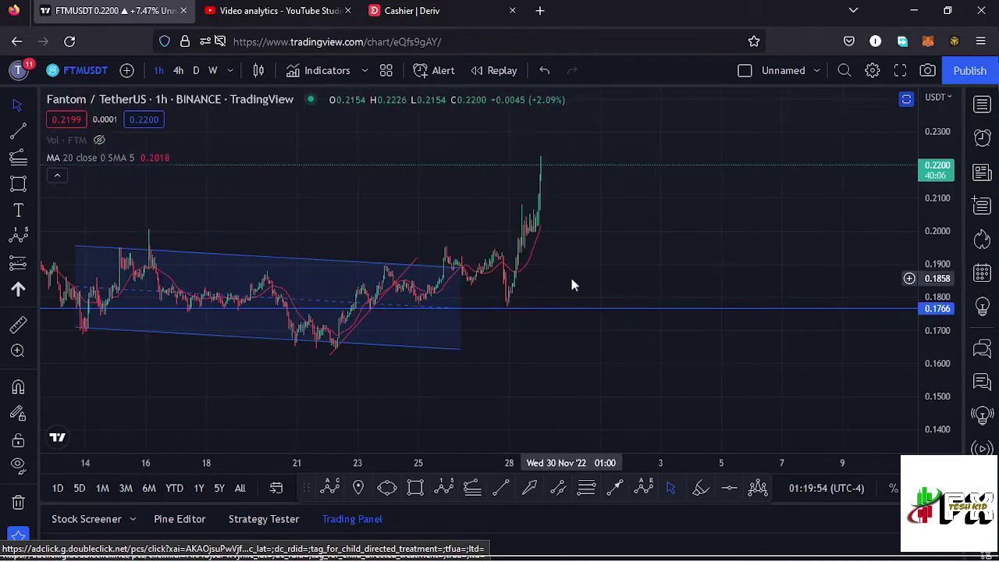
{"action": "left_click_drag", "start_coordinate": [569, 274], "coordinate": [724, 279]}
{"action": "scroll", "coordinate": [724, 279], "scroll_direction": "up", "scroll_amount": 2}
{"action": "left_click", "coordinate": [493, 320]}
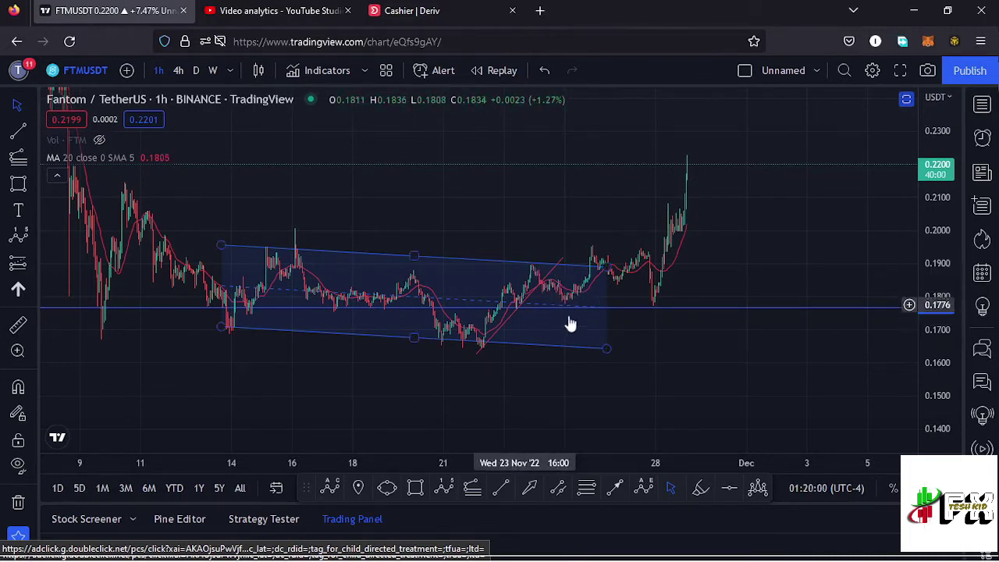
- Stretch the price scale so the channel, breakout and 0.1766 level fill the chart
{"action": "left_click_drag", "start_coordinate": [940, 324], "coordinate": [935, 331]}
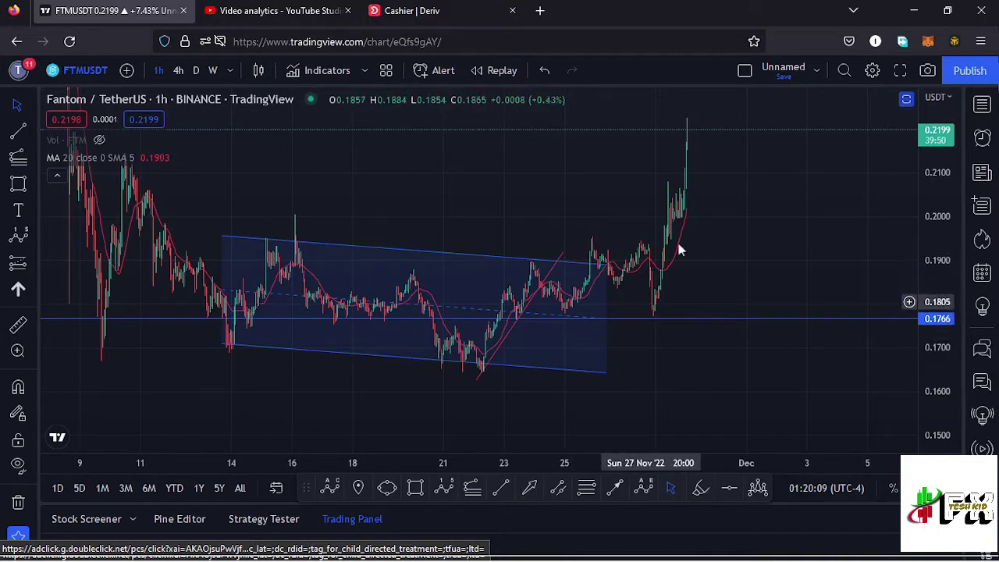
{"action": "scroll", "coordinate": [543, 250], "scroll_direction": "up", "scroll_amount": 2}
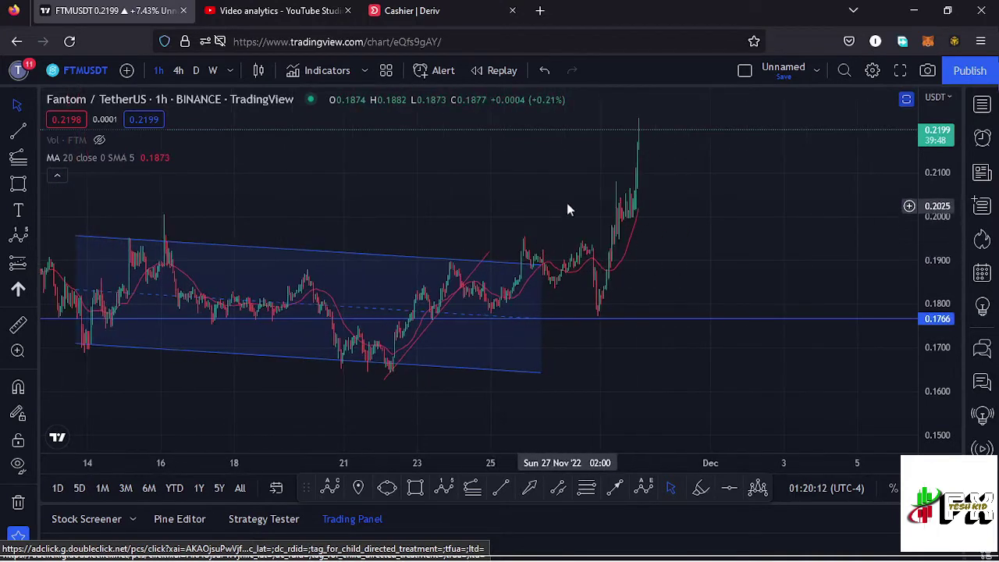
{"action": "left_click_drag", "start_coordinate": [551, 208], "coordinate": [527, 218]}
{"action": "left_click_drag", "start_coordinate": [937, 273], "coordinate": [936, 241]}
{"action": "left_click_drag", "start_coordinate": [746, 304], "coordinate": [789, 294]}
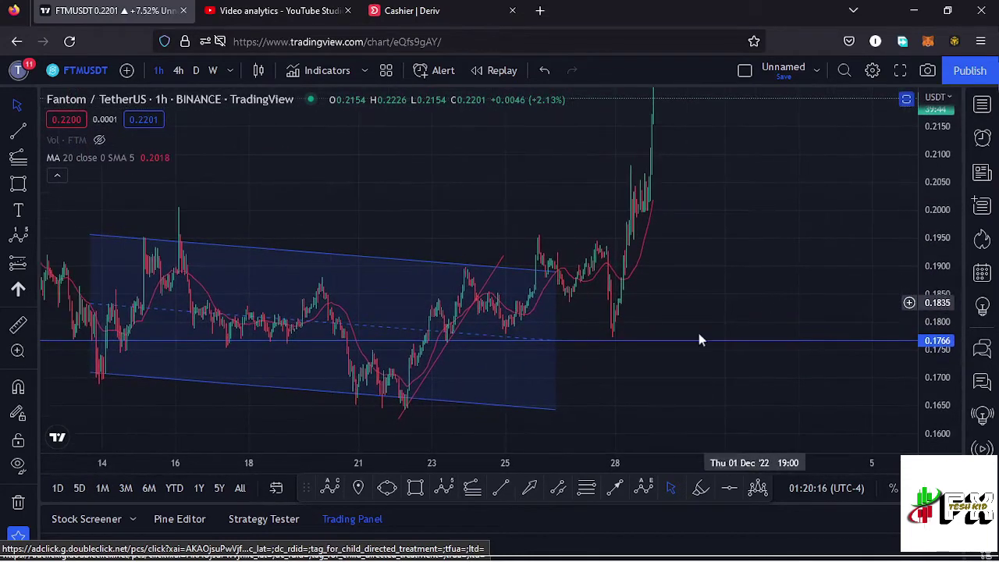
- Draw the hourly impulse from the 22 Nov low via breakout peak and 0.1766 retest, (5) near 0.2304
{"action": "left_click", "coordinate": [404, 410]}
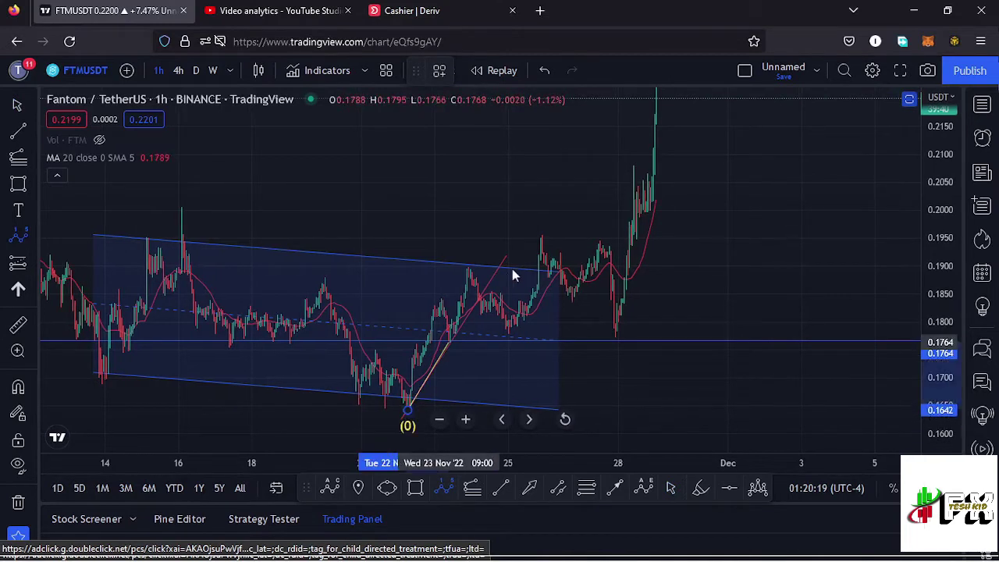
{"action": "left_click", "coordinate": [541, 233]}
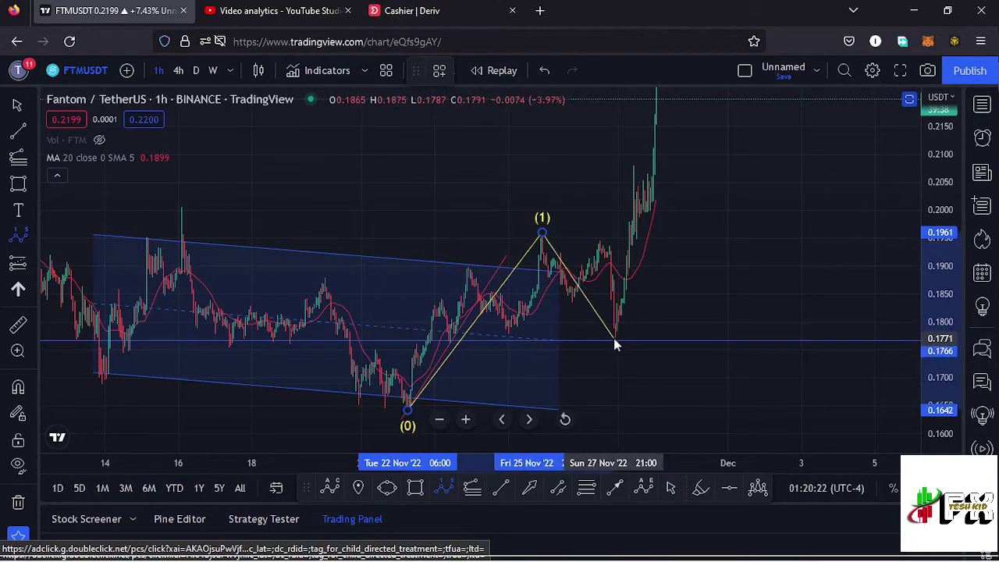
{"action": "left_click", "coordinate": [612, 336]}
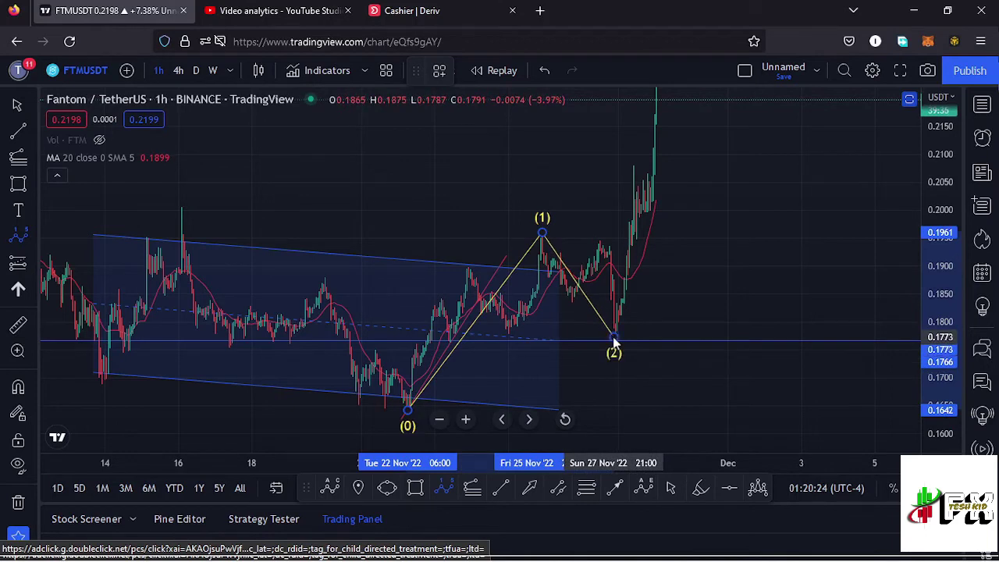
{"action": "left_click", "coordinate": [737, 92]}
{"action": "left_click", "coordinate": [810, 173]}
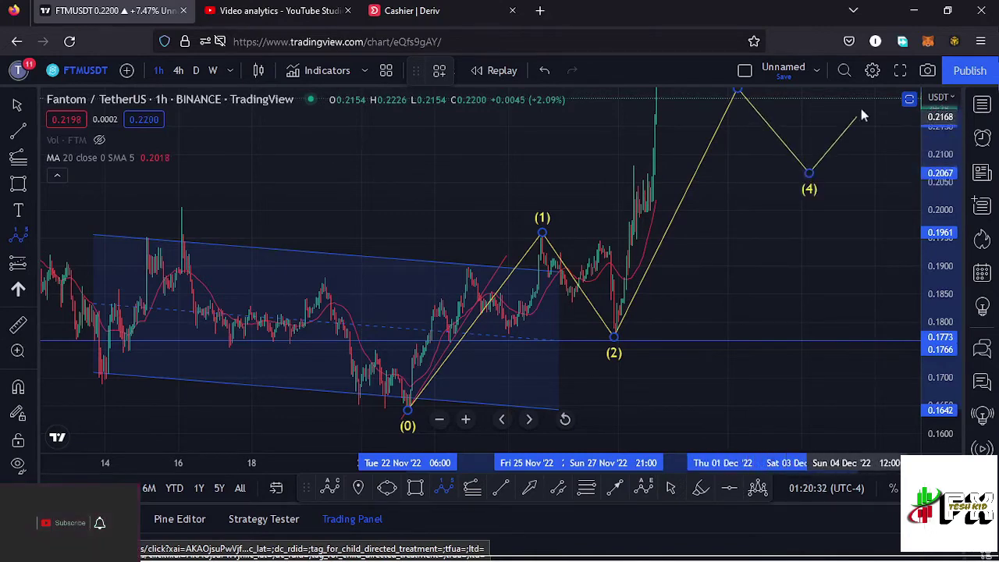
{"action": "left_click", "coordinate": [862, 107]}
{"action": "left_click_drag", "start_coordinate": [778, 272], "coordinate": [610, 368]}
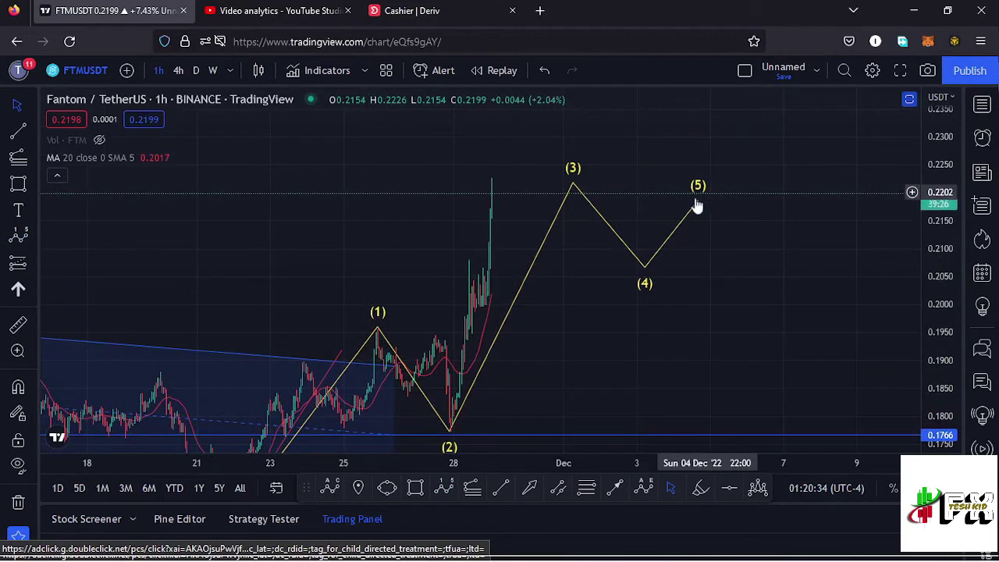
{"action": "left_click_drag", "start_coordinate": [698, 200], "coordinate": [770, 135]}
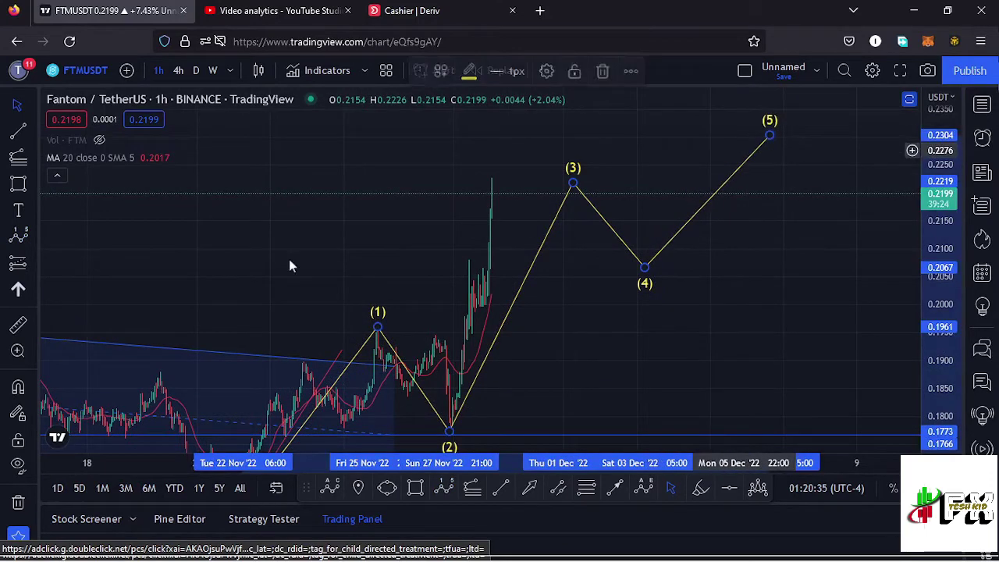
{"action": "left_click", "coordinate": [26, 213]}
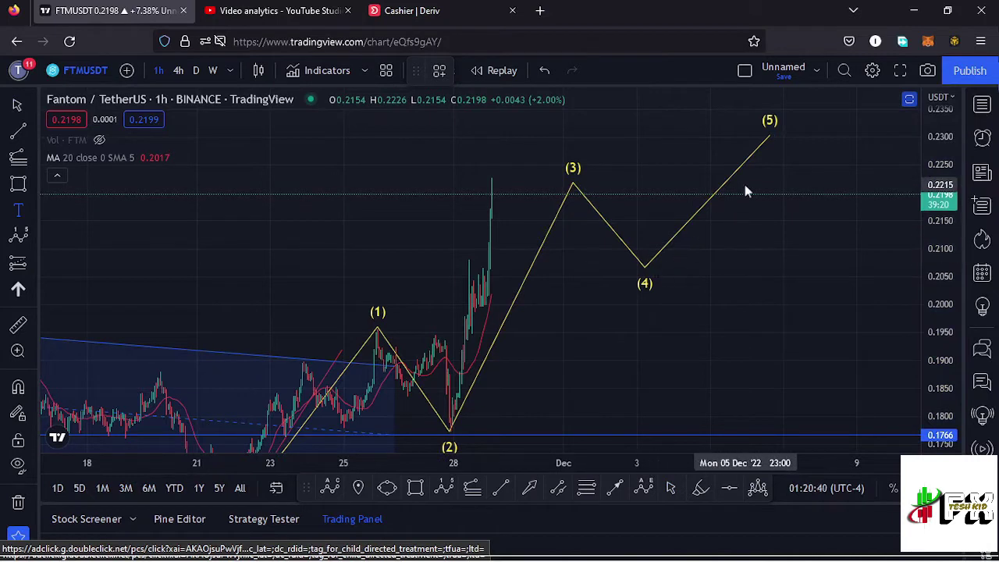
- Add a small yellow "1" text label in the rally from wave (2) toward (3)
{"action": "left_click", "coordinate": [417, 256]}
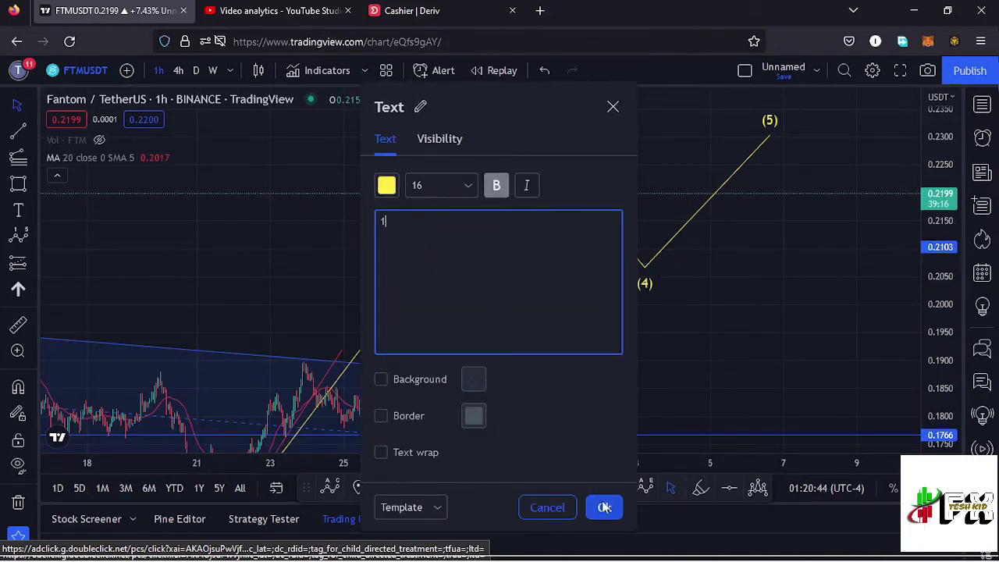
{"action": "left_click", "coordinate": [602, 509]}
{"action": "left_click_drag", "start_coordinate": [564, 358], "coordinate": [641, 320]}
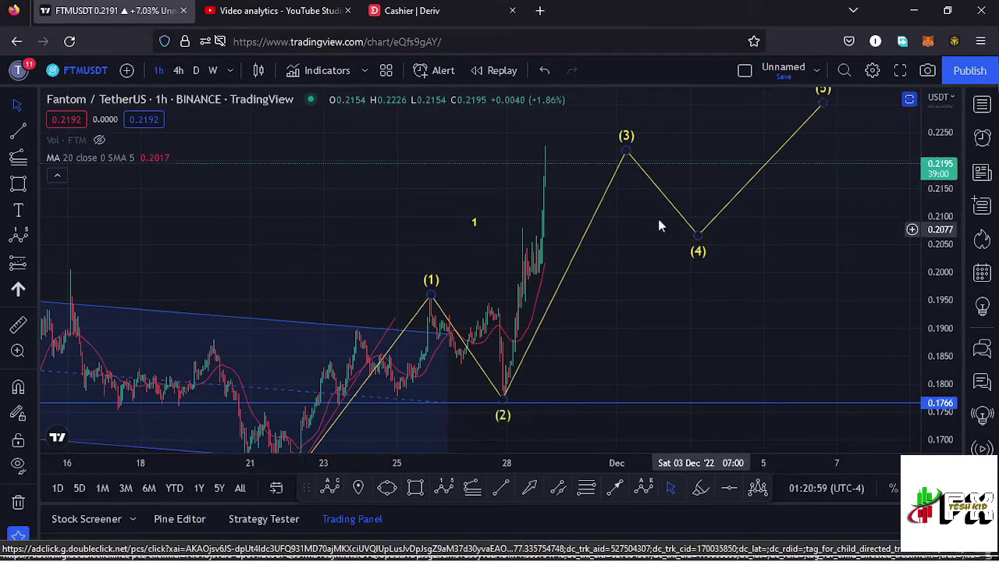
- Rescale the chart and move the wave's (0) point onto the swing low
{"action": "left_click_drag", "start_coordinate": [939, 224], "coordinate": [940, 234]}
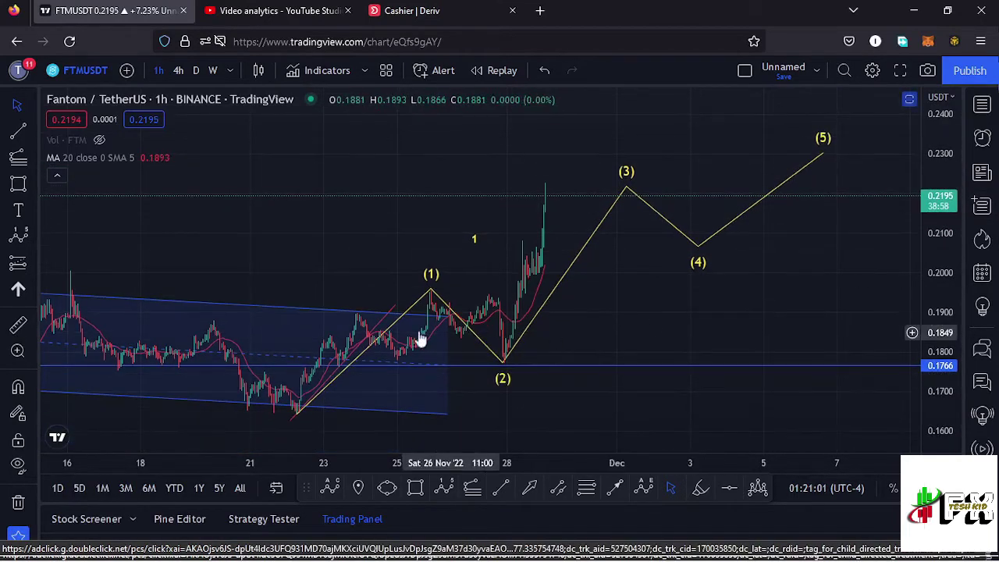
{"action": "scroll", "coordinate": [449, 337], "scroll_direction": "down", "scroll_amount": 3}
{"action": "scroll", "coordinate": [528, 361], "scroll_direction": "up", "scroll_amount": 3}
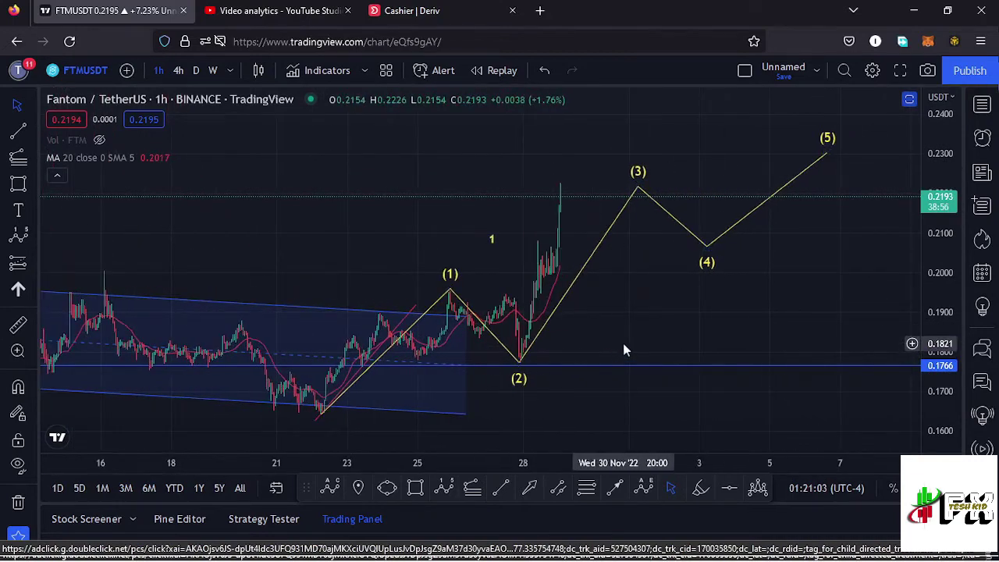
{"action": "left_click_drag", "start_coordinate": [624, 348], "coordinate": [635, 309]}
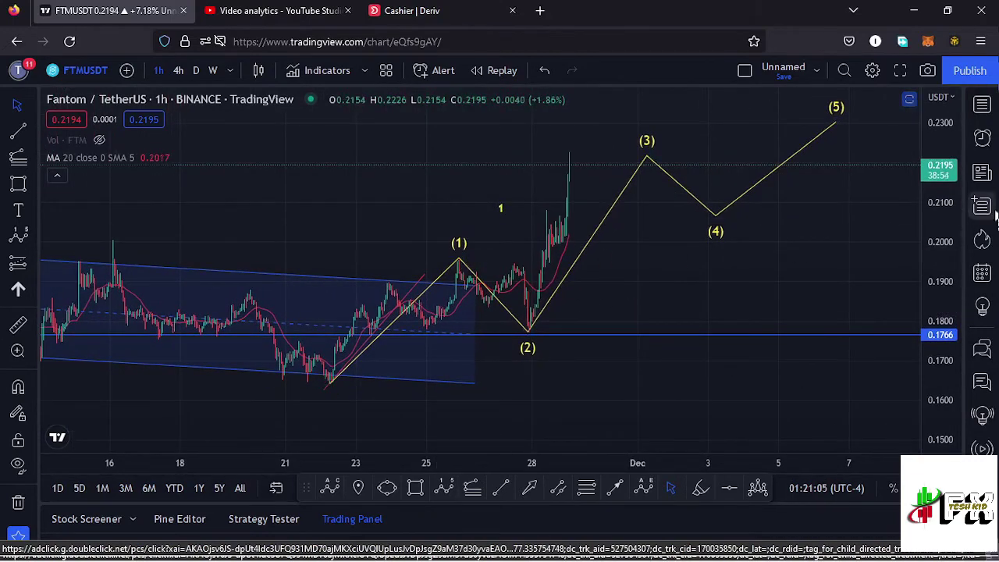
{"action": "left_click_drag", "start_coordinate": [929, 322], "coordinate": [930, 297]}
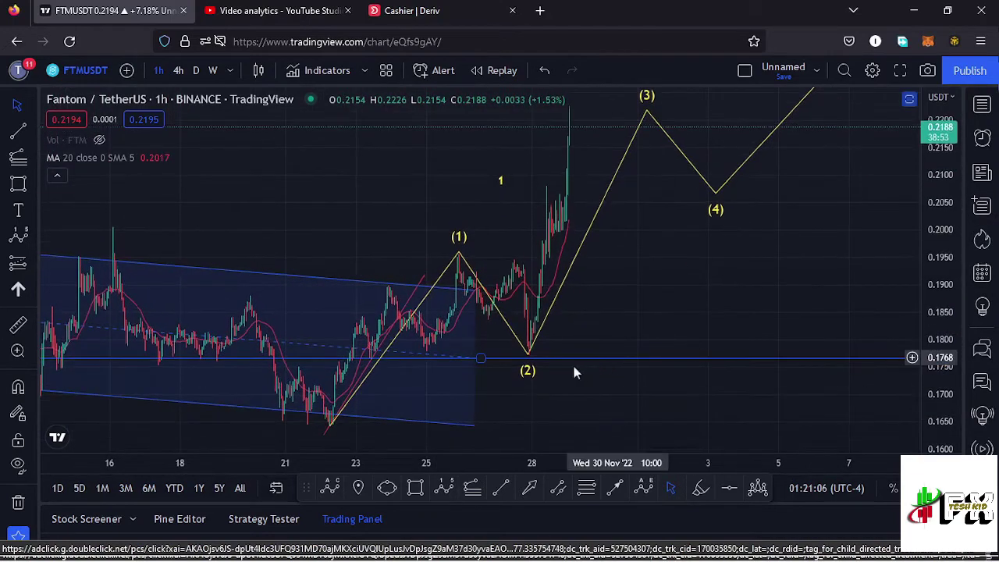
{"action": "left_click", "coordinate": [528, 356]}
{"action": "left_click_drag", "start_coordinate": [508, 405], "coordinate": [507, 391]}
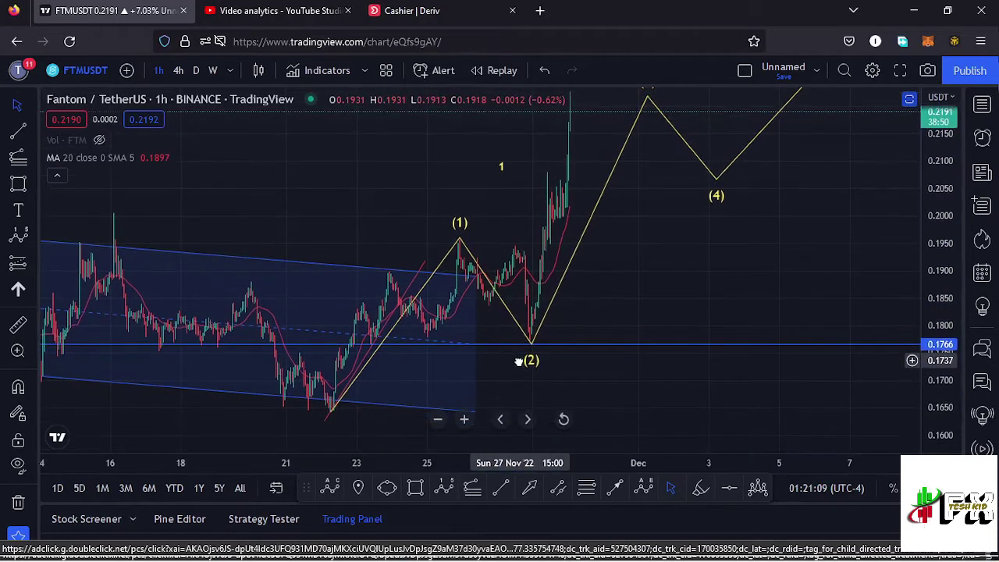
{"action": "mouse_move", "coordinate": [330, 408]}
{"action": "left_mouse_down"}
{"action": "mouse_move", "coordinate": [319, 431]}
{"action": "mouse_move", "coordinate": [312, 423]}
{"action": "left_mouse_up"}
{"action": "left_click", "coordinate": [323, 419]}
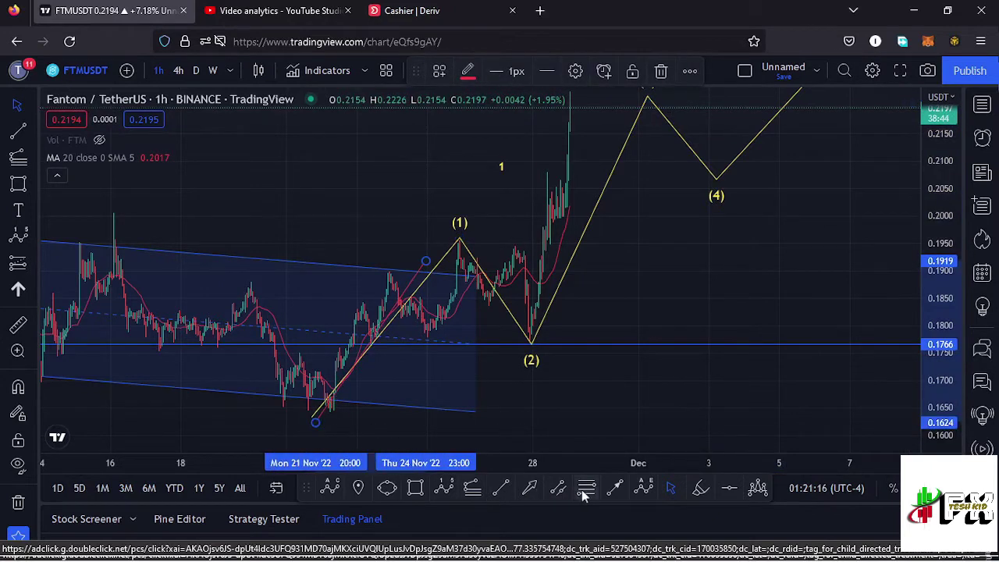
- Retrace (0) to (1) and box its 0.5–0.618 zone (0.1764–0.1802) at wave (2) in red
{"action": "left_click", "coordinate": [586, 488]}
{"action": "left_click", "coordinate": [328, 412]}
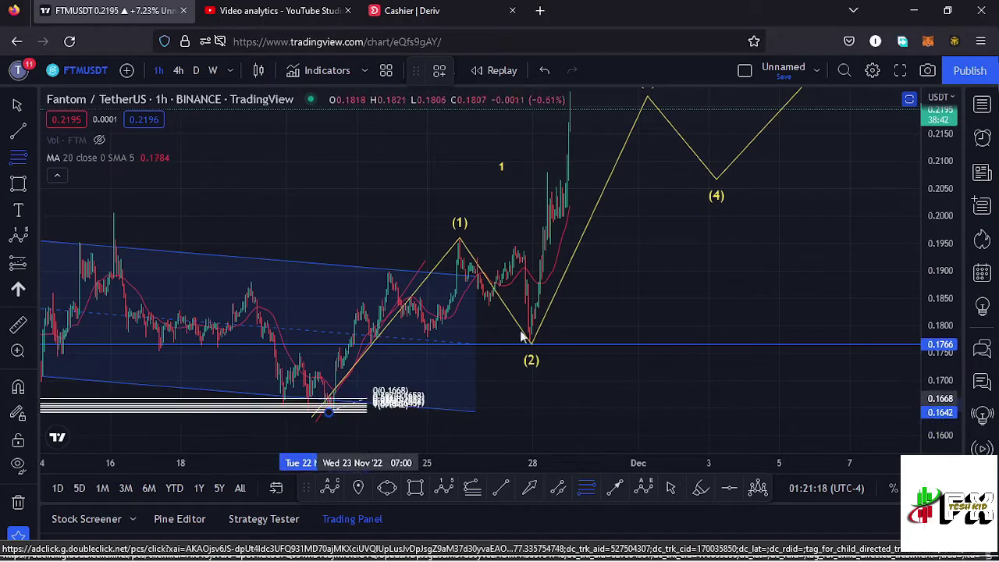
{"action": "left_click", "coordinate": [707, 236]}
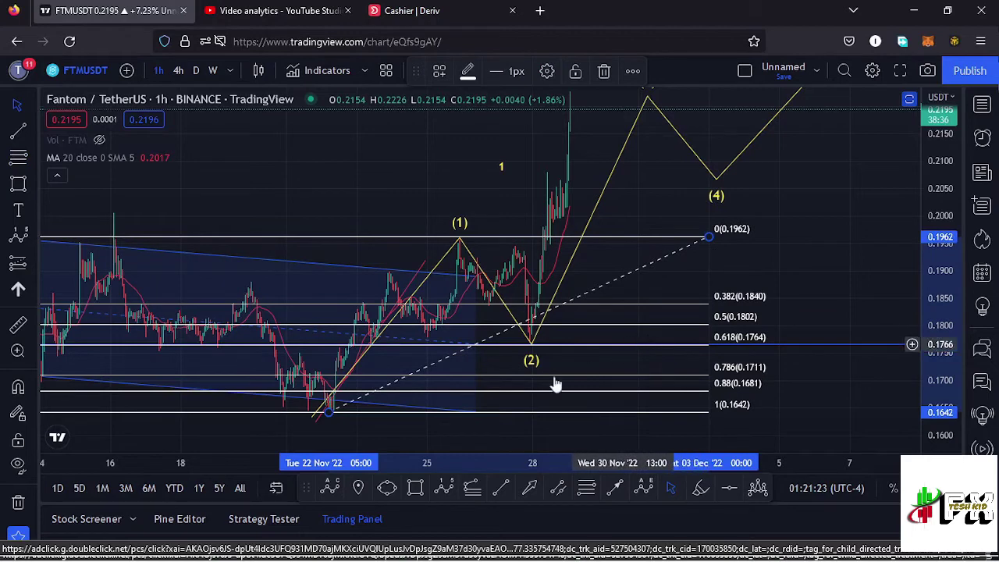
{"action": "left_click", "coordinate": [415, 488]}
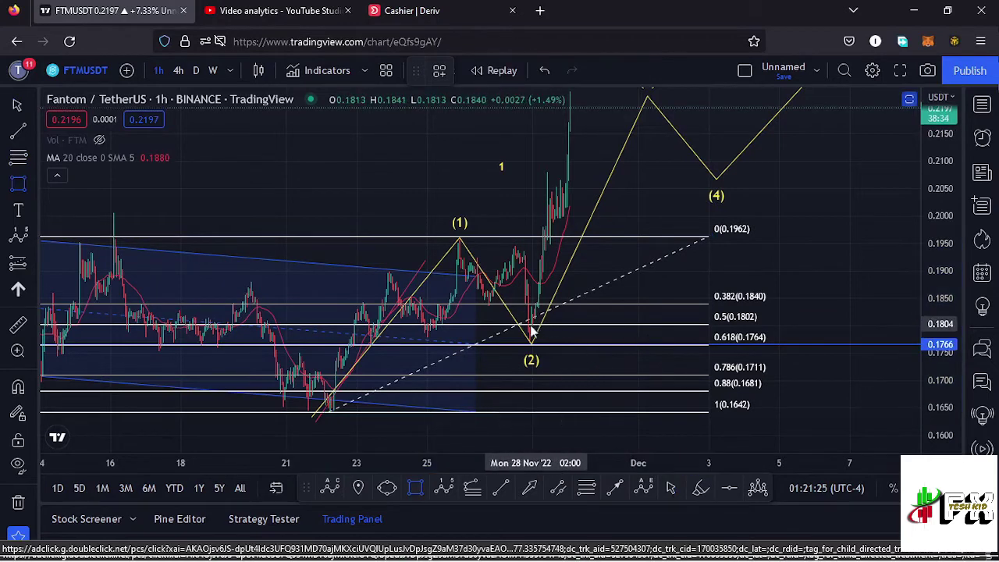
{"action": "left_click_drag", "start_coordinate": [521, 323], "coordinate": [567, 348]}
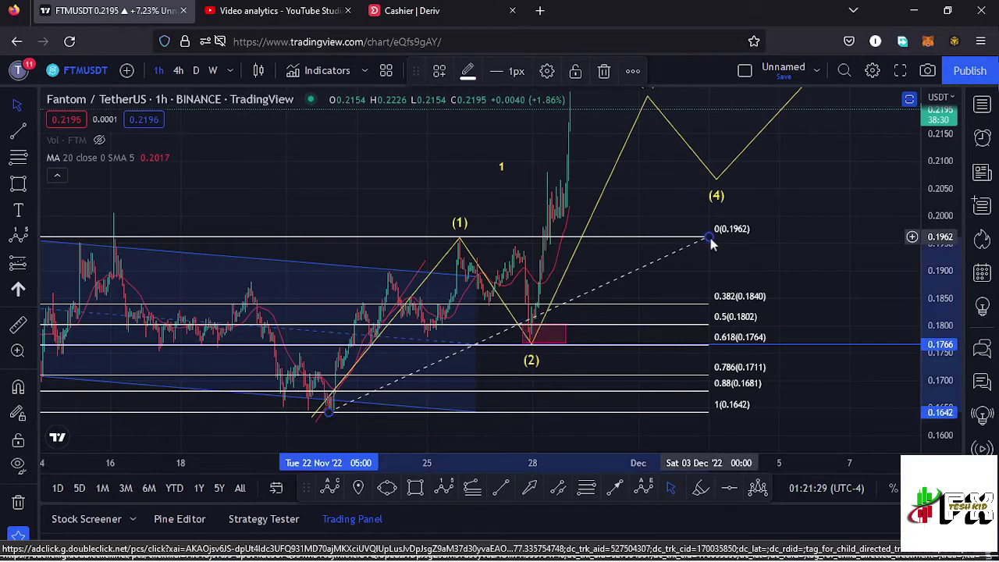
{"action": "key", "text": "Escape"}
{"action": "scroll", "coordinate": [549, 330], "scroll_direction": "up", "scroll_amount": 4}
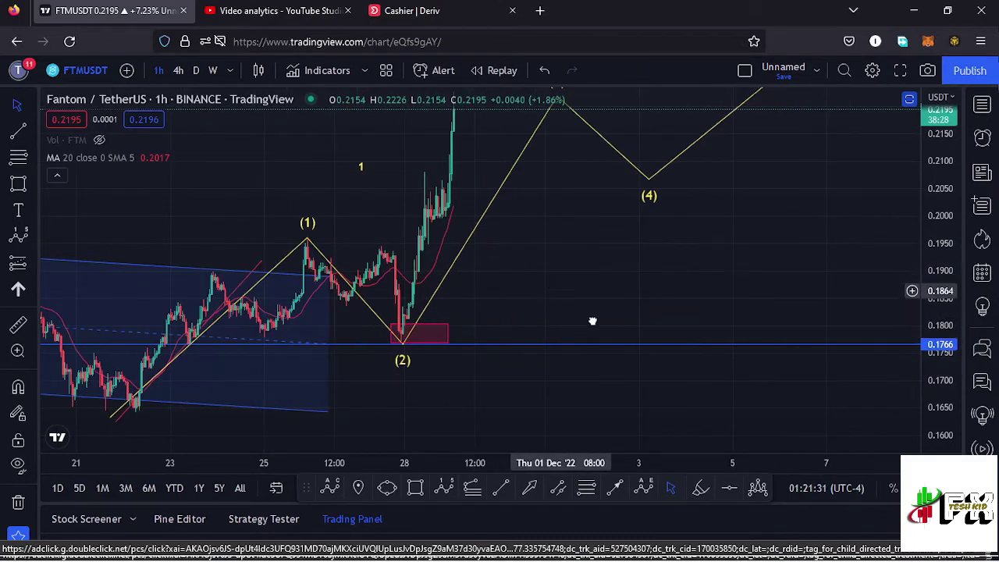
- Place the red correction from the (1) peak via (A) near 0.1836 and (B) near 0.1949 to (2)
{"action": "left_click_drag", "start_coordinate": [546, 313], "coordinate": [620, 359]}
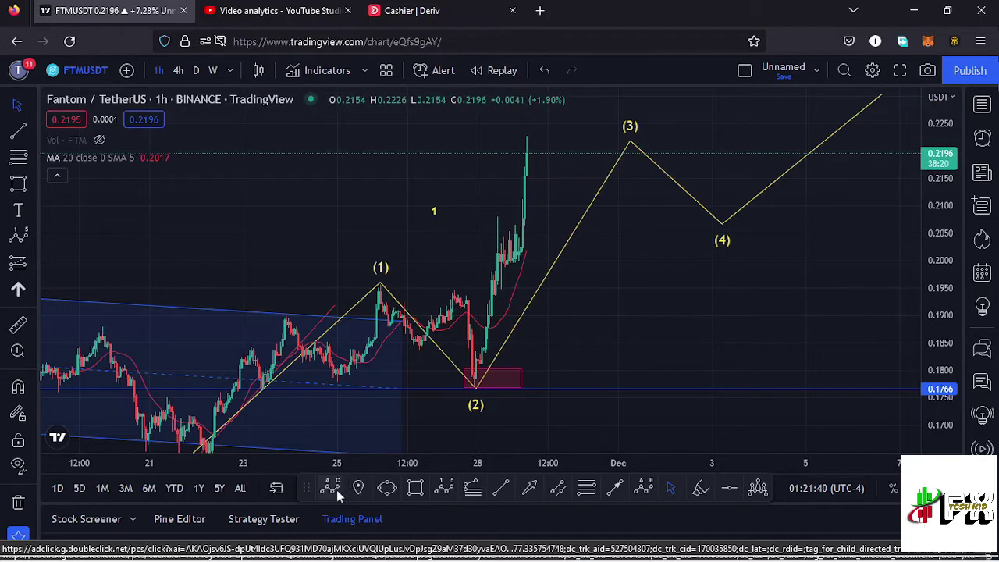
{"action": "left_click", "coordinate": [380, 284]}
{"action": "left_click", "coordinate": [416, 350]}
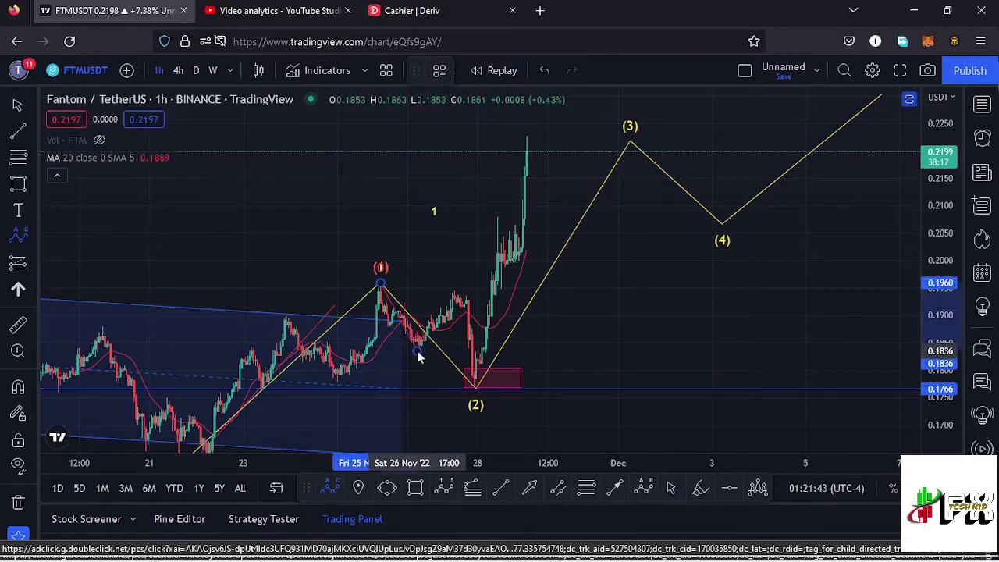
{"action": "left_click", "coordinate": [450, 290]}
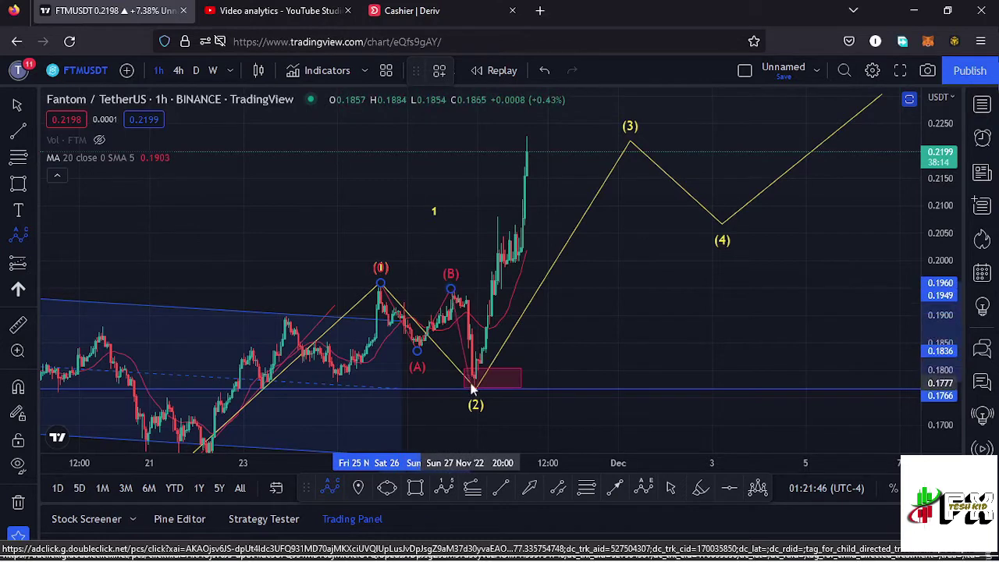
{"action": "left_click", "coordinate": [473, 385]}
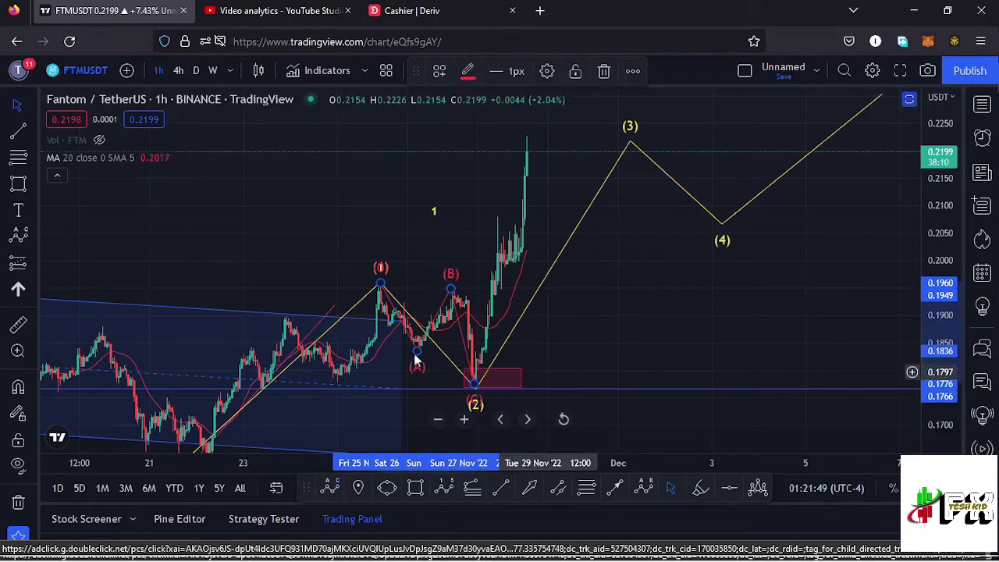
- Compress the price scale and lift the wave (3) peak to about 0.2263
{"action": "left_click_drag", "start_coordinate": [940, 316], "coordinate": [736, 359]}
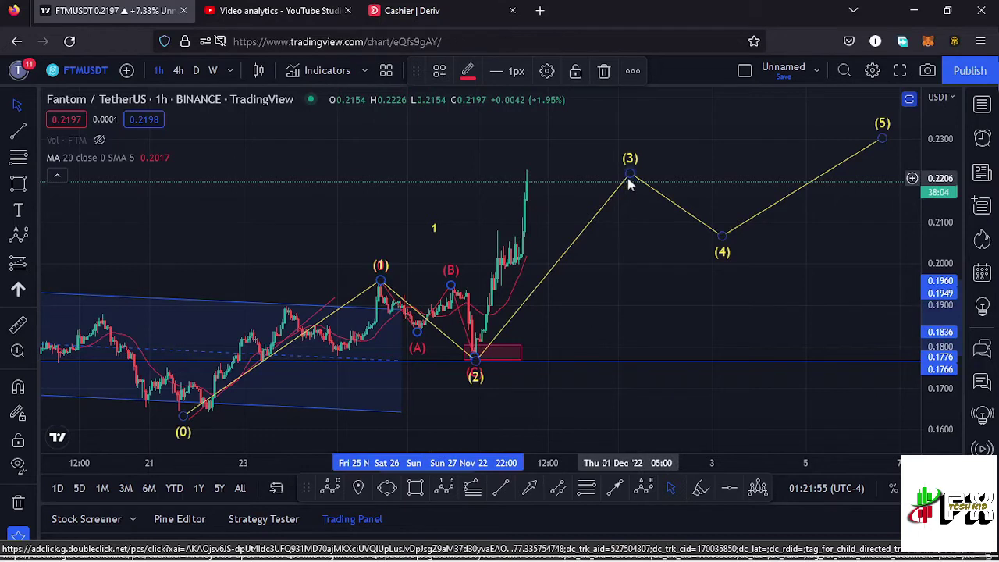
{"action": "left_click_drag", "start_coordinate": [628, 173], "coordinate": [639, 155]}
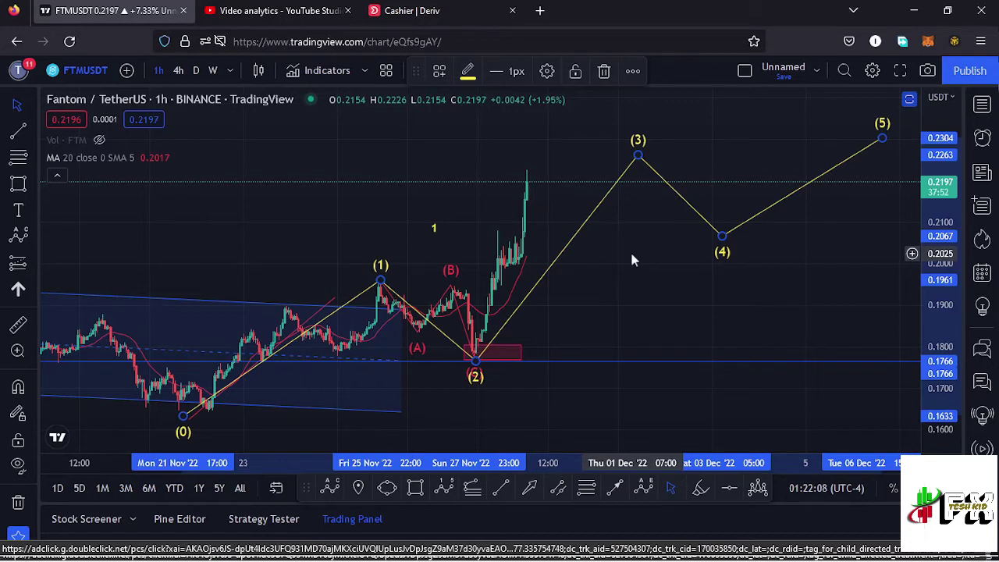
{"action": "left_click", "coordinate": [473, 493]}
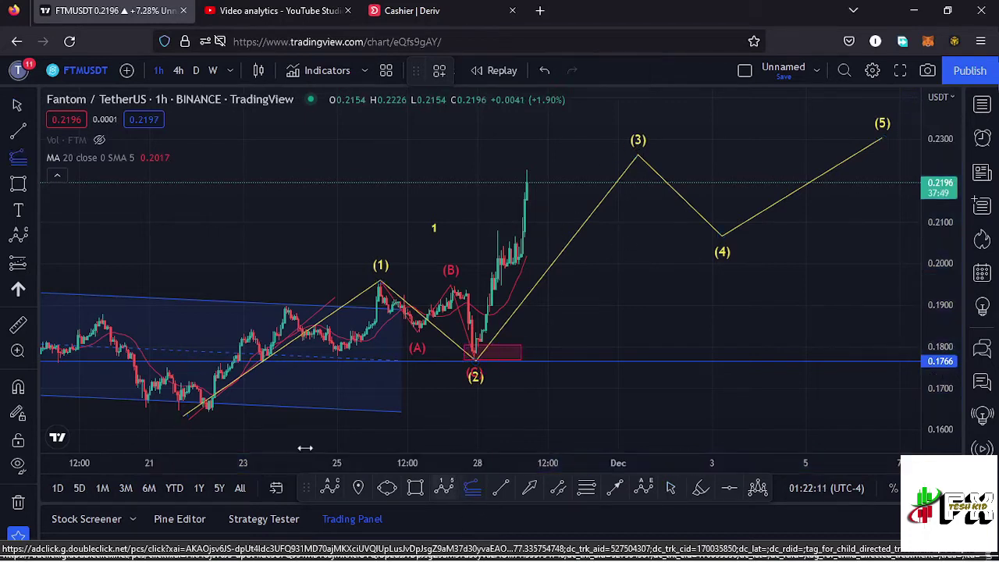
- Draw a Trend-Based Fib Extension from the (0) low to the (1) high, third point near 0.1771
{"action": "left_click", "coordinate": [208, 410]}
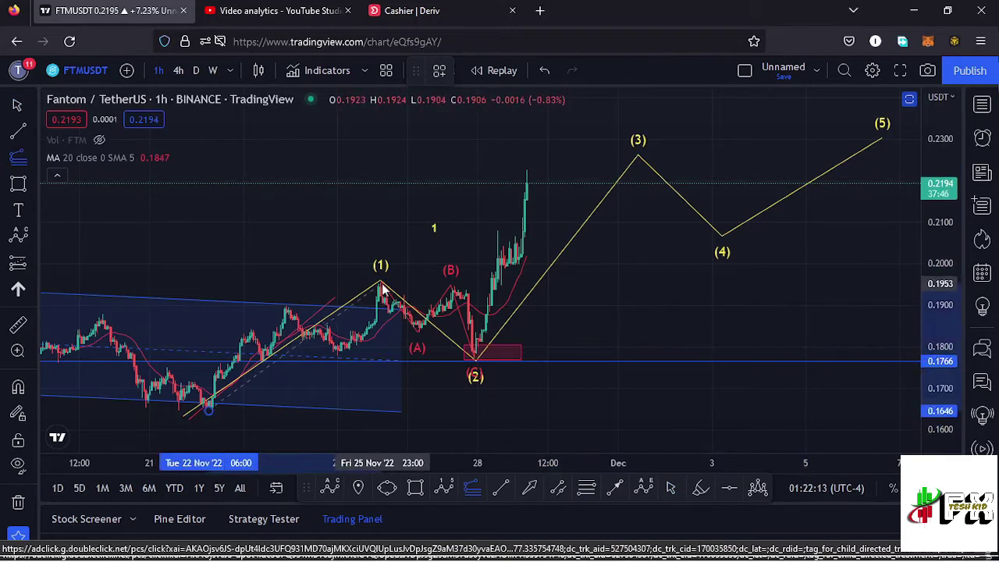
{"action": "left_click", "coordinate": [380, 284]}
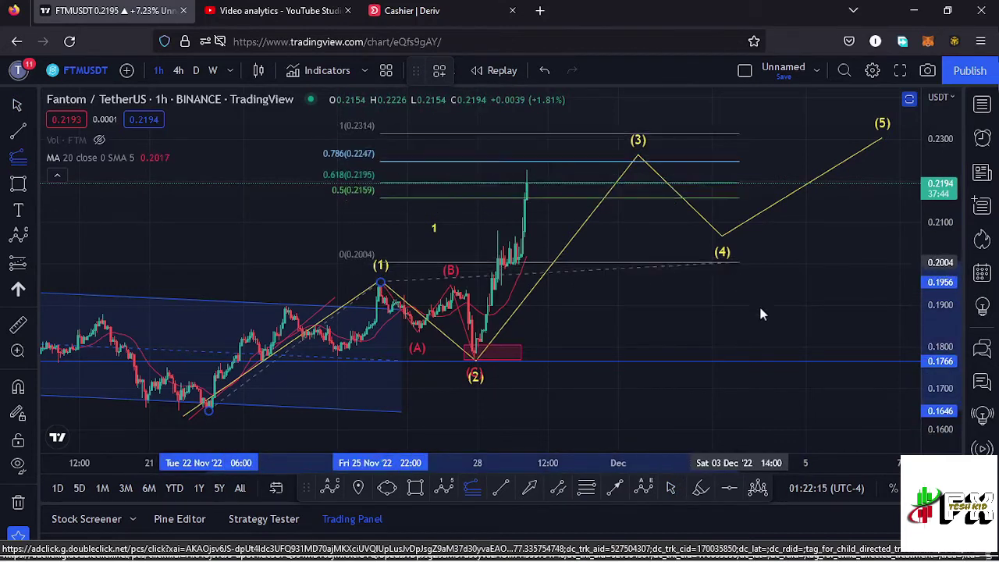
{"action": "left_click", "coordinate": [786, 364]}
{"action": "left_click_drag", "start_coordinate": [848, 291], "coordinate": [827, 303]}
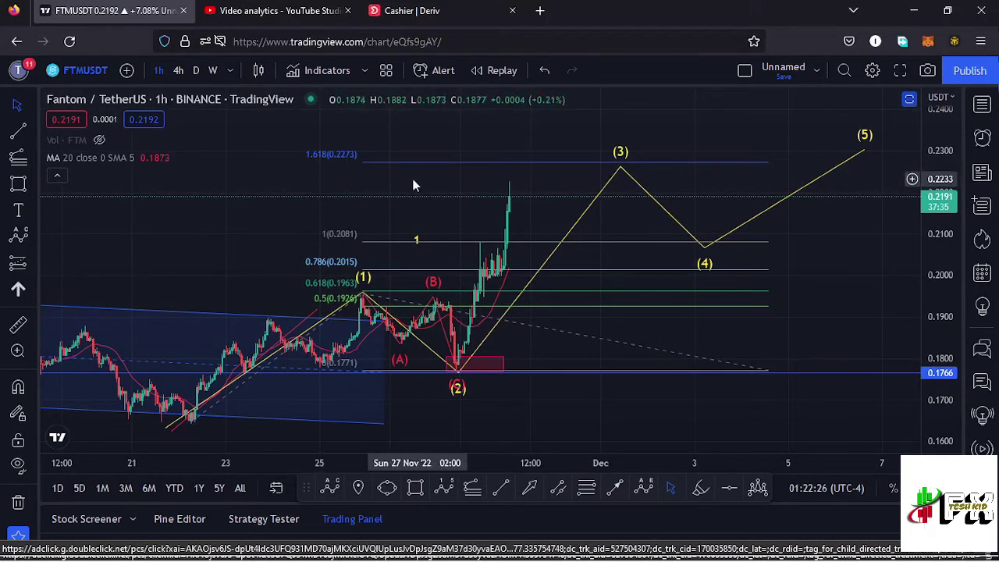
{"action": "scroll", "coordinate": [468, 184], "scroll_direction": "right", "scroll_amount": 1}
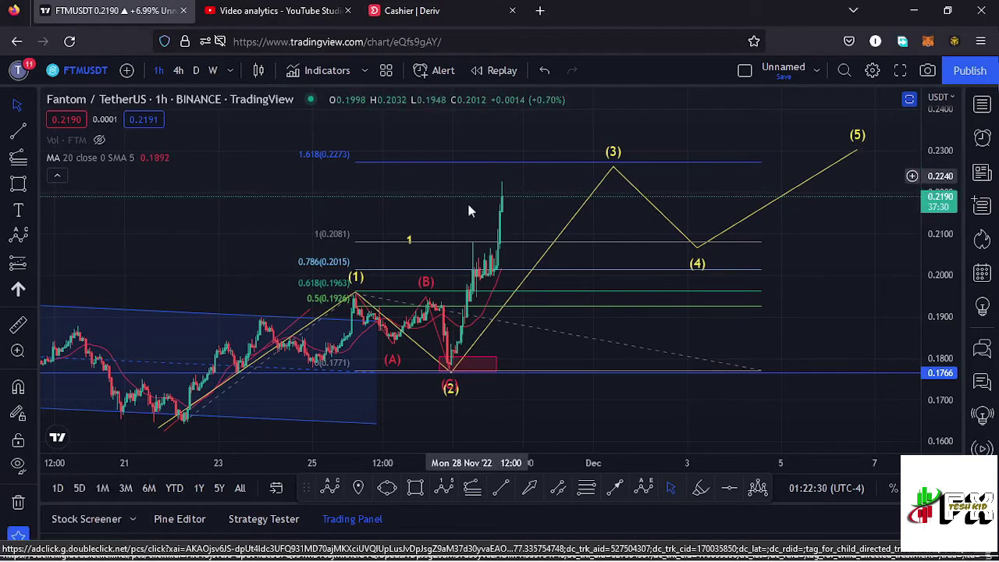
- Move wave (3) onto the extension's 1.618 level at 0.2273
{"action": "left_click", "coordinate": [613, 167]}
{"action": "left_click_drag", "start_coordinate": [613, 167], "coordinate": [609, 161]}
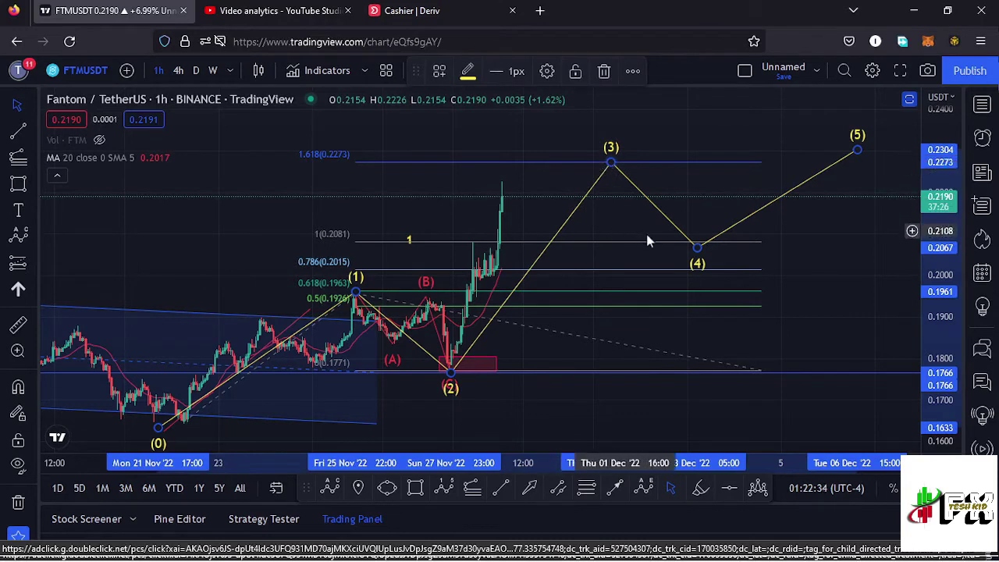
{"action": "left_click", "coordinate": [761, 373]}
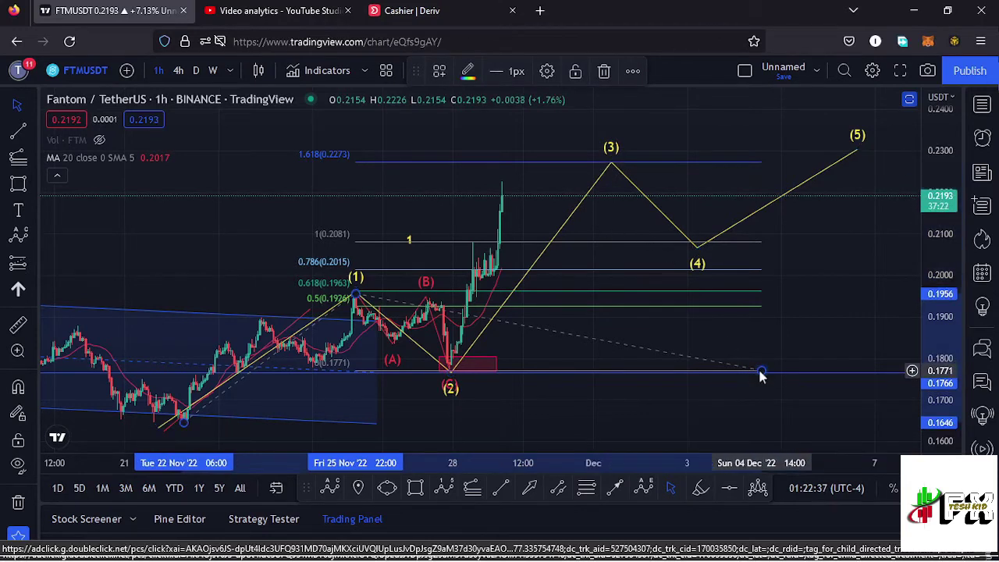
- Delete the selected Fibonacci extension, leaving the wave count, ABC correction and red zone
{"action": "key", "text": "Delete"}
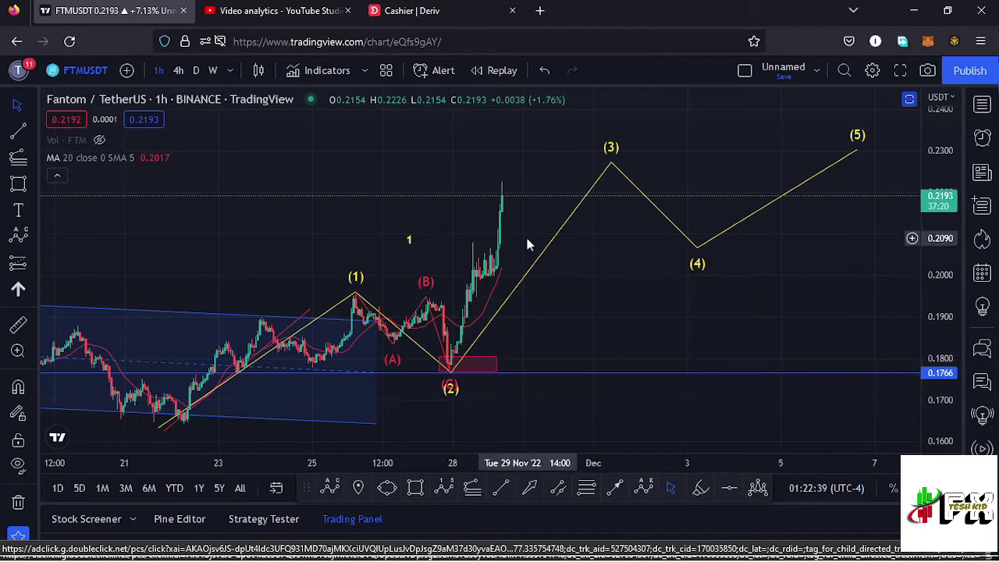